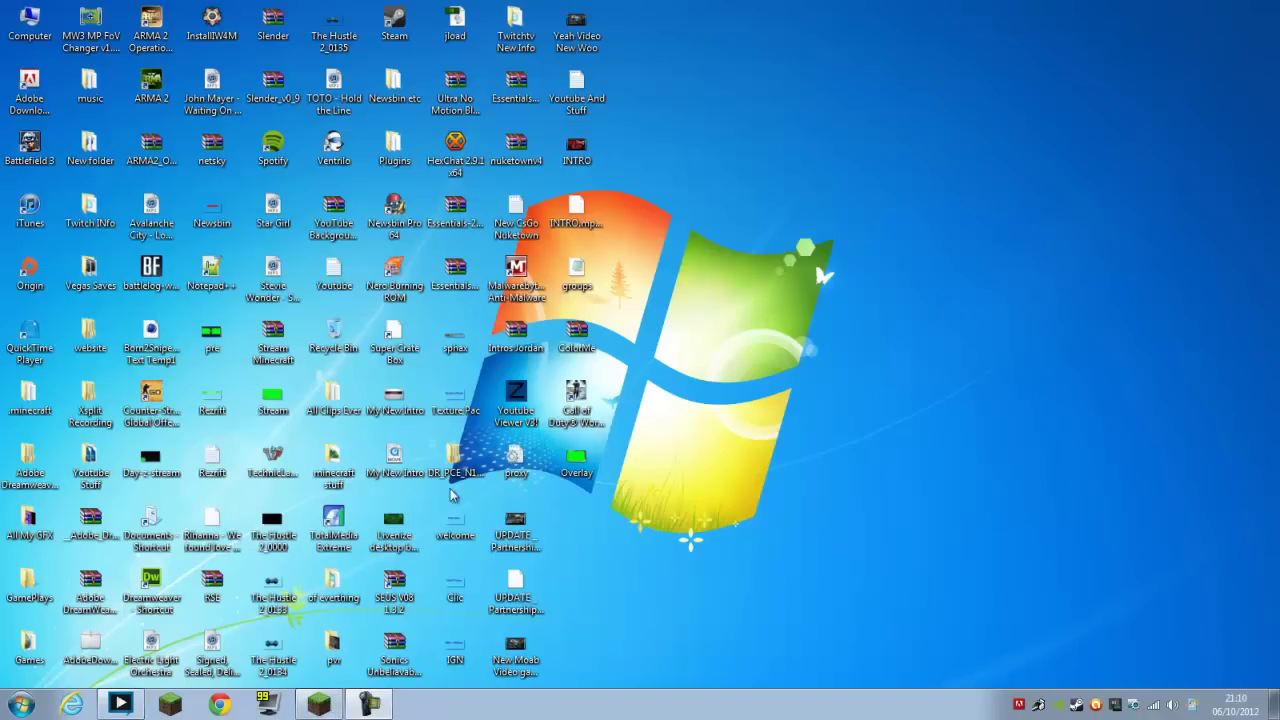
Step: Bring up XSplit Broadcaster and reposition its window on the desktop
{"action": "left_click", "coordinate": [369, 704]}
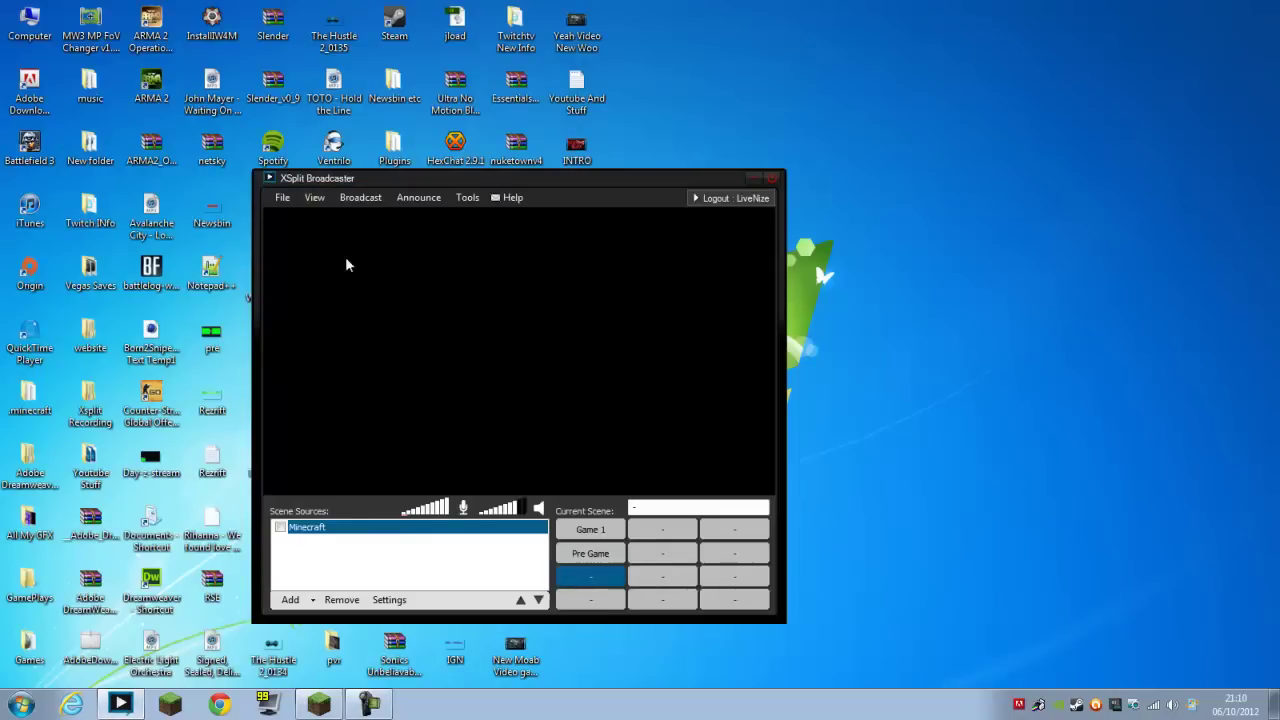
{"action": "left_click_drag", "start_coordinate": [471, 173], "coordinate": [641, 126]}
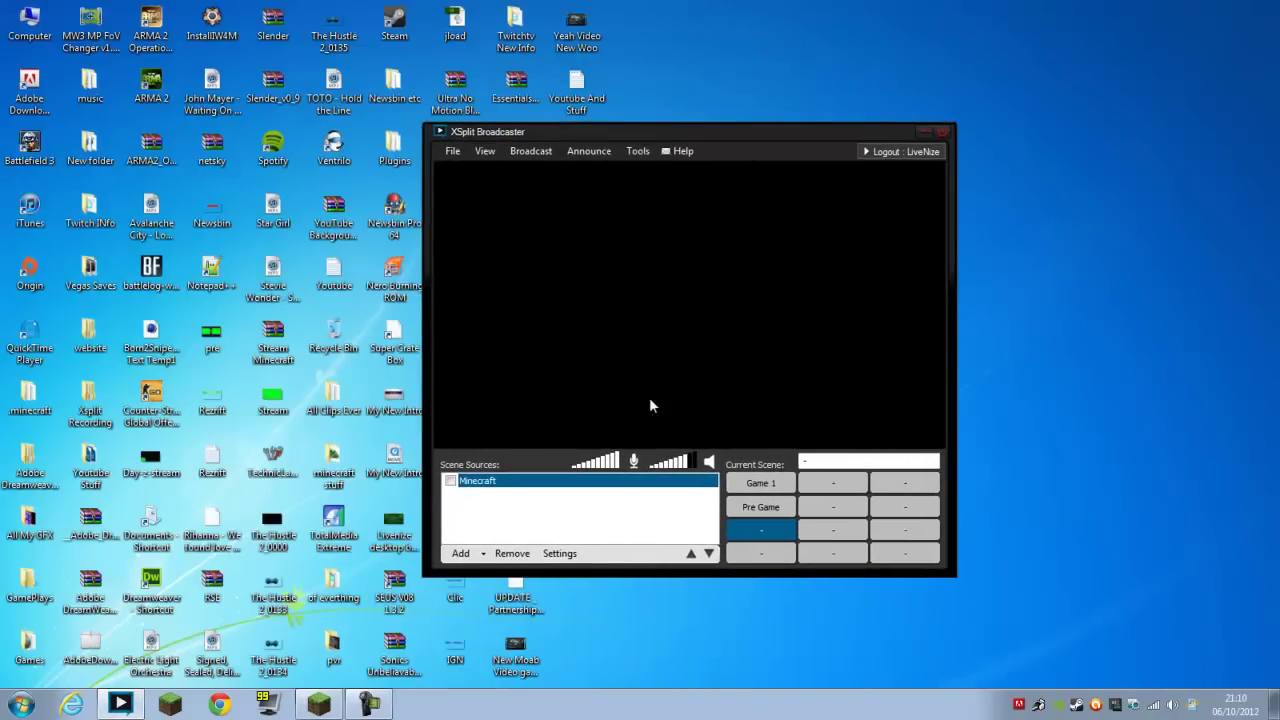
Step: Launch Adobe Photoshop CS5 and create a new document with a transparent background
{"action": "left_click", "coordinate": [12, 710]}
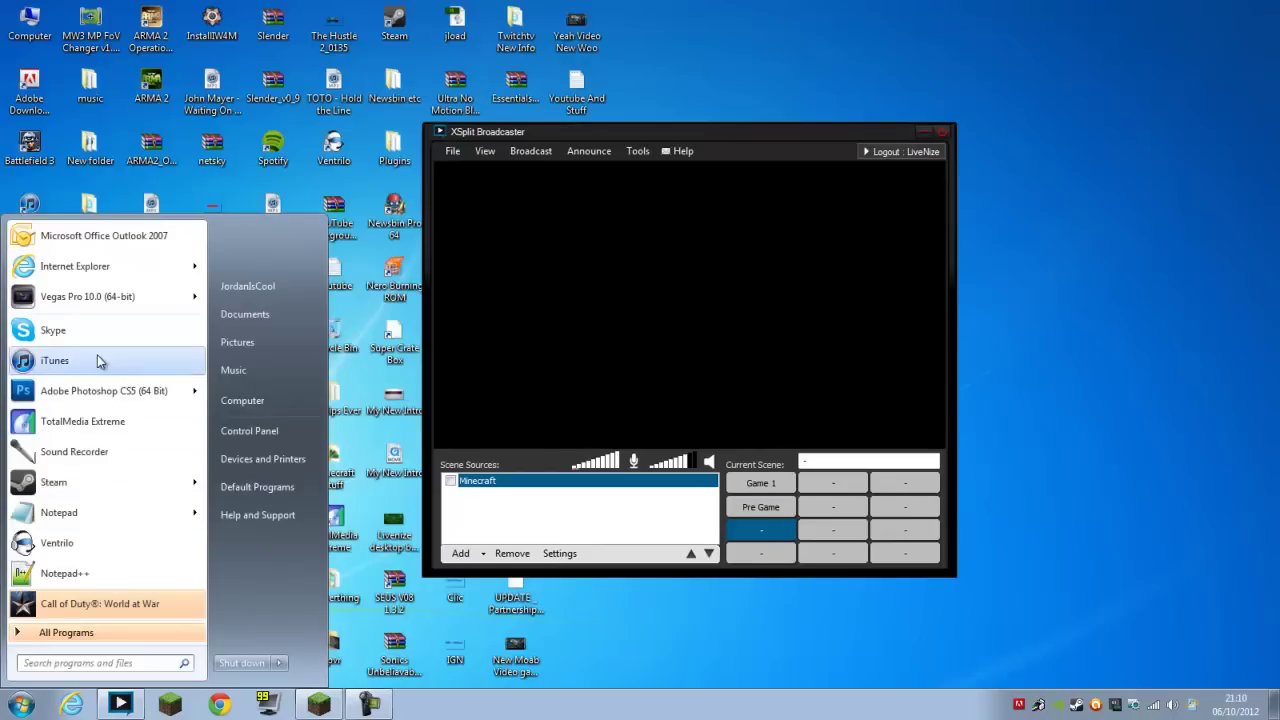
{"action": "left_click", "coordinate": [86, 392]}
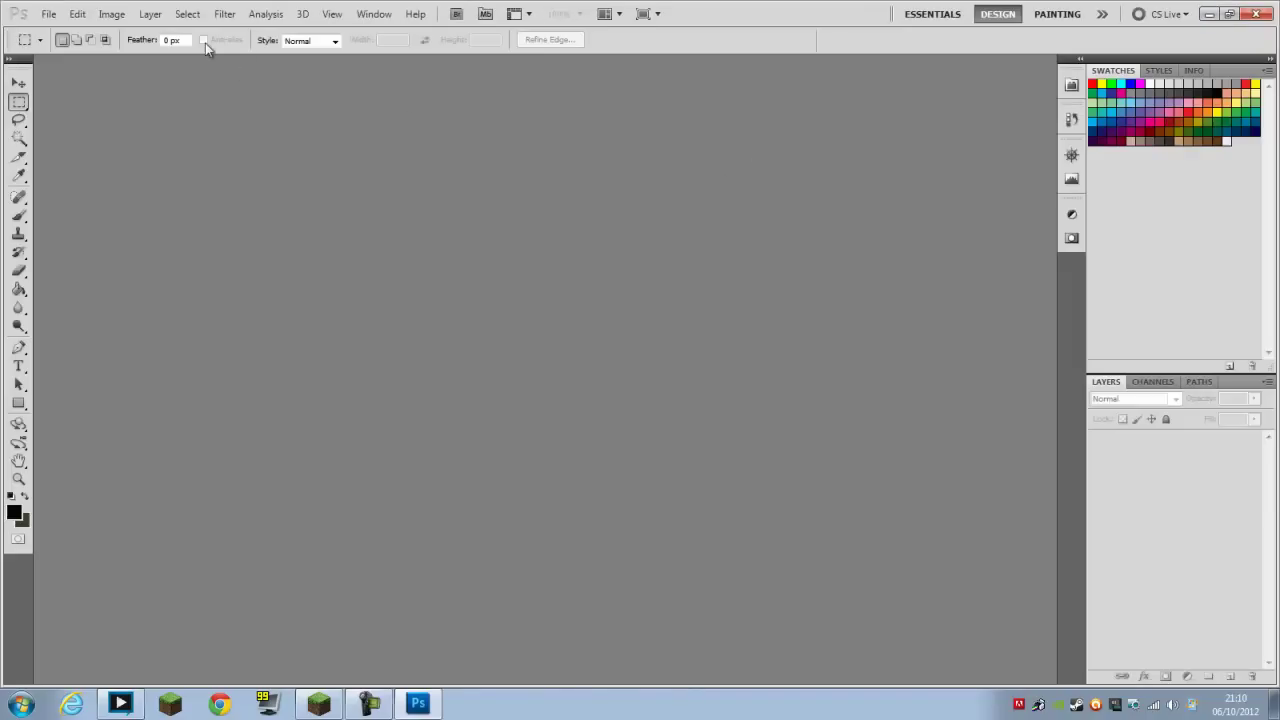
{"action": "left_click", "coordinate": [48, 14]}
{"action": "left_click", "coordinate": [52, 30]}
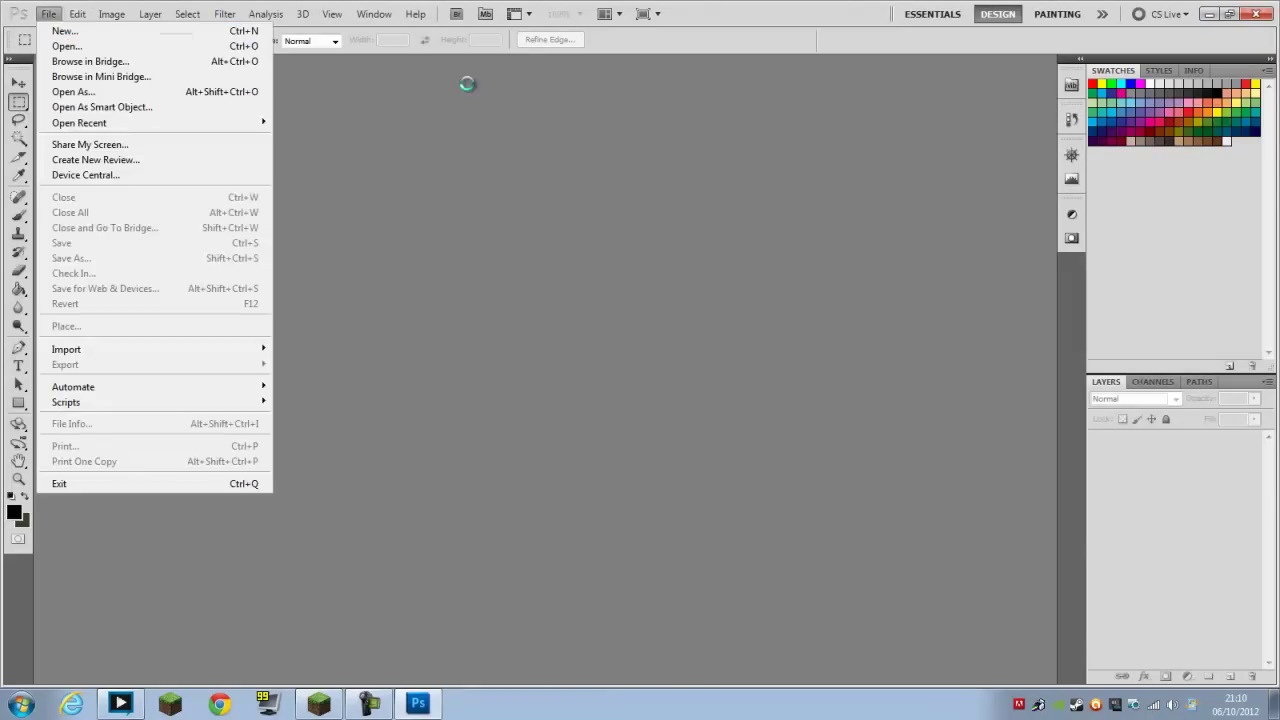
{"action": "left_click", "coordinate": [757, 182]}
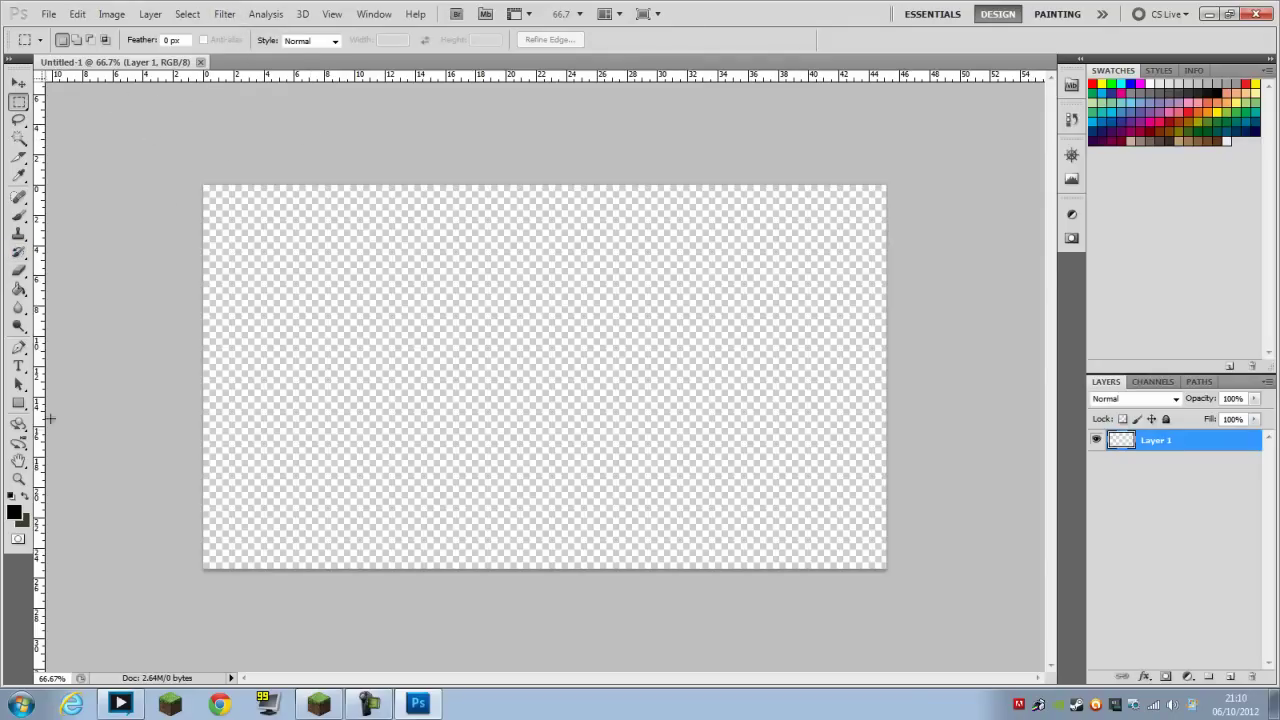
Step: Set the background color to dark olive #454633
{"action": "left_click", "coordinate": [25, 523]}
{"action": "left_click_drag", "start_coordinate": [523, 345], "coordinate": [490, 323]}
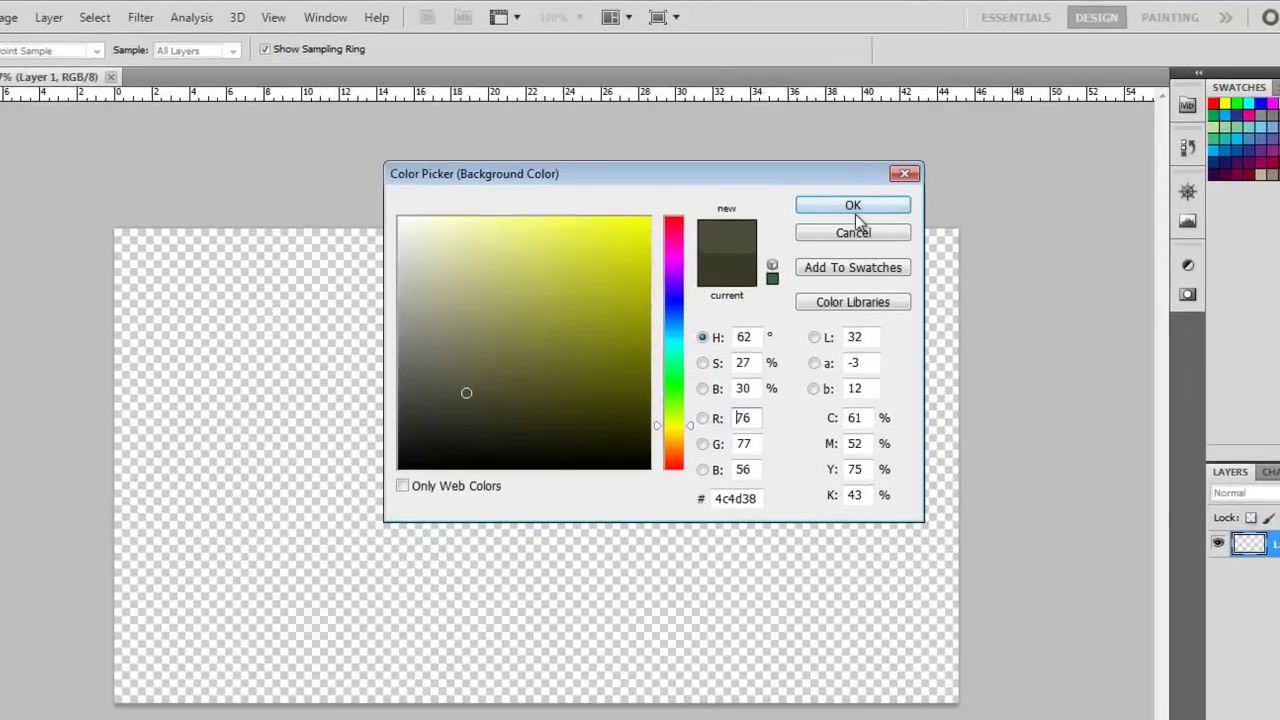
{"action": "left_click", "coordinate": [801, 168]}
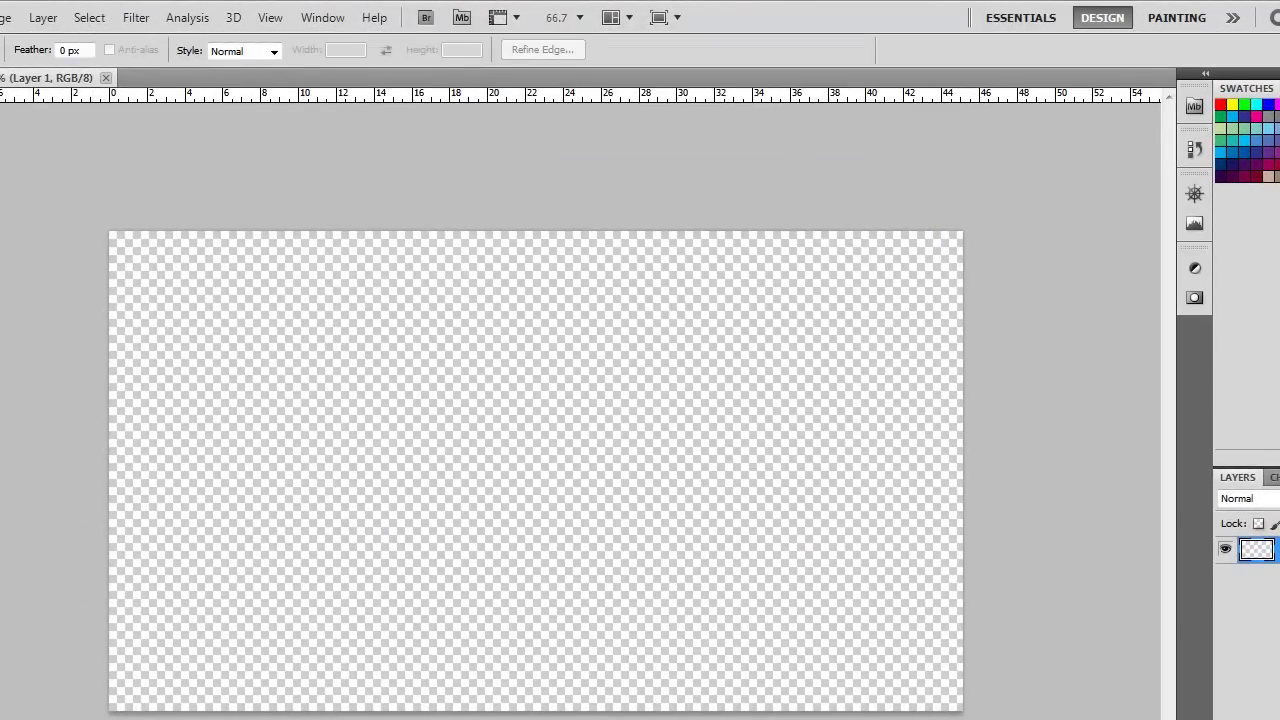
Step: Set the foreground color to olive green #494c2d
{"action": "left_click", "coordinate": [2, 632]}
{"action": "mouse_move", "coordinate": [436, 425]}
{"action": "left_mouse_down"}
{"action": "mouse_move", "coordinate": [418, 396]}
{"action": "mouse_move", "coordinate": [477, 449]}
{"action": "left_mouse_up"}
{"action": "left_click_drag", "start_coordinate": [696, 320], "coordinate": [690, 373]}
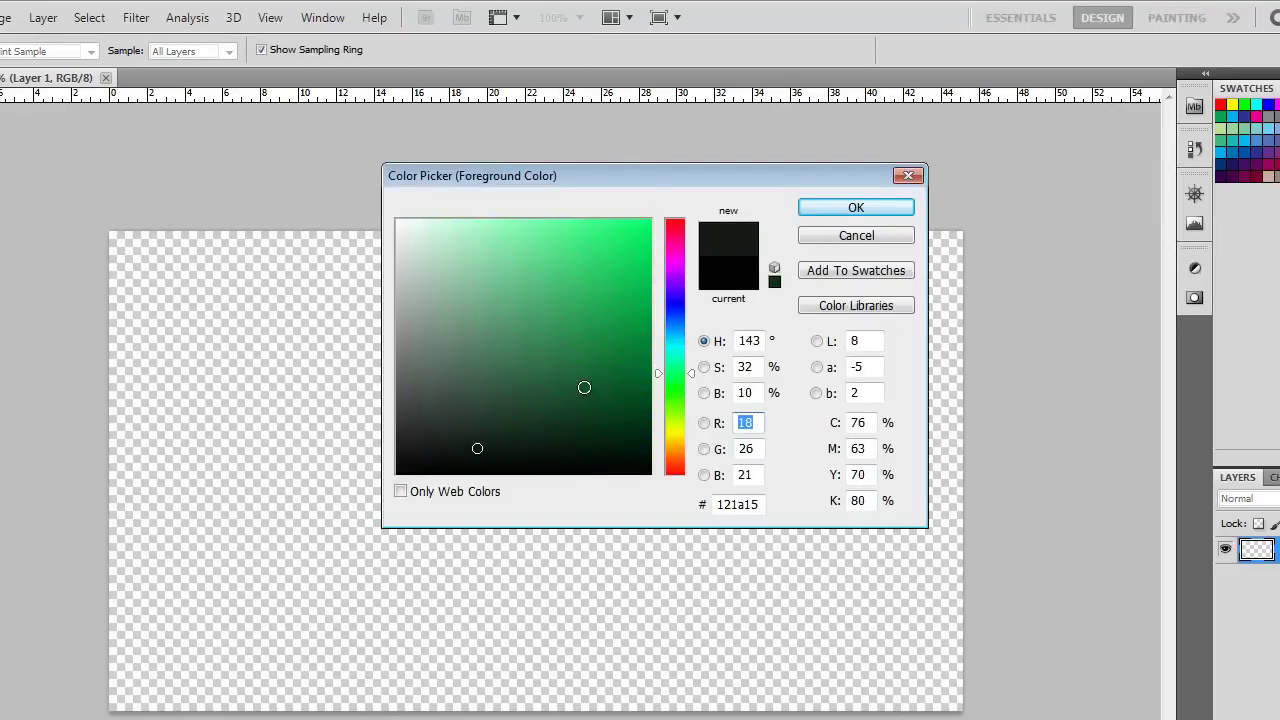
{"action": "left_click", "coordinate": [663, 320]}
{"action": "left_click_drag", "start_coordinate": [414, 420], "coordinate": [502, 375]}
{"action": "left_click_drag", "start_coordinate": [679, 412], "coordinate": [674, 429]}
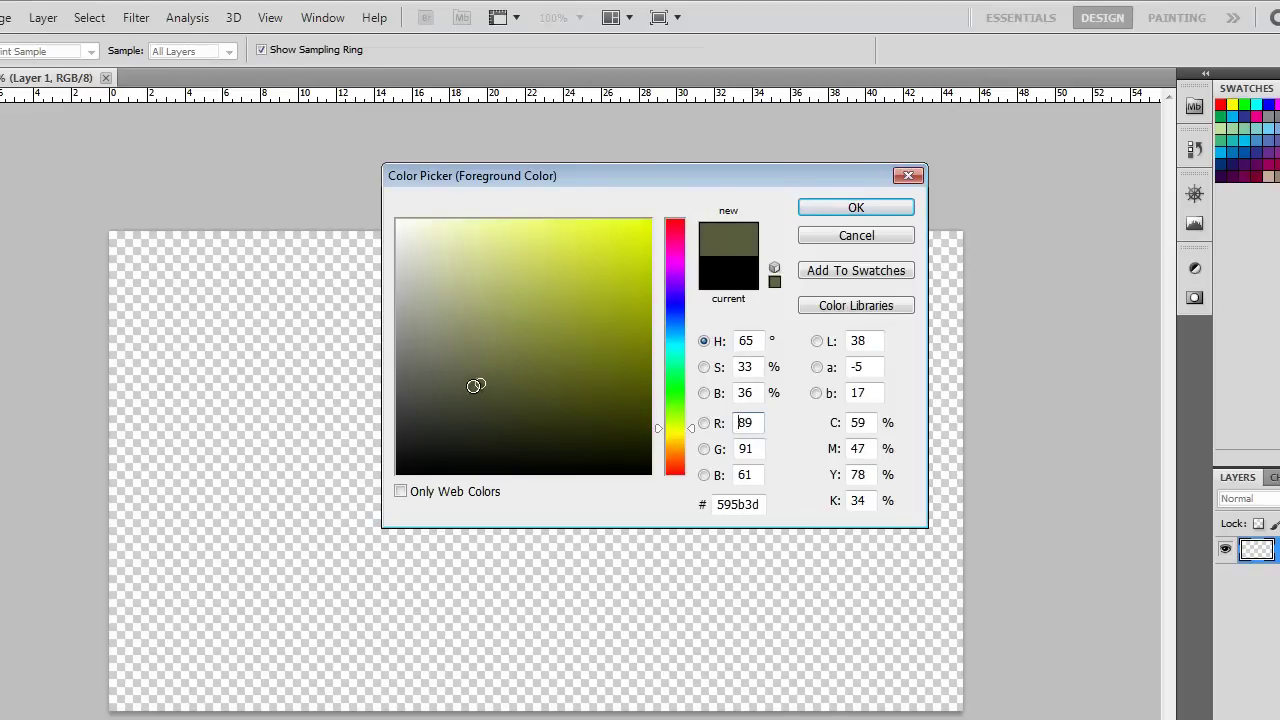
{"action": "left_click", "coordinate": [487, 380]}
{"action": "mouse_move", "coordinate": [487, 380]}
{"action": "left_mouse_down"}
{"action": "mouse_move", "coordinate": [471, 363]}
{"action": "mouse_move", "coordinate": [498, 402]}
{"action": "left_mouse_up"}
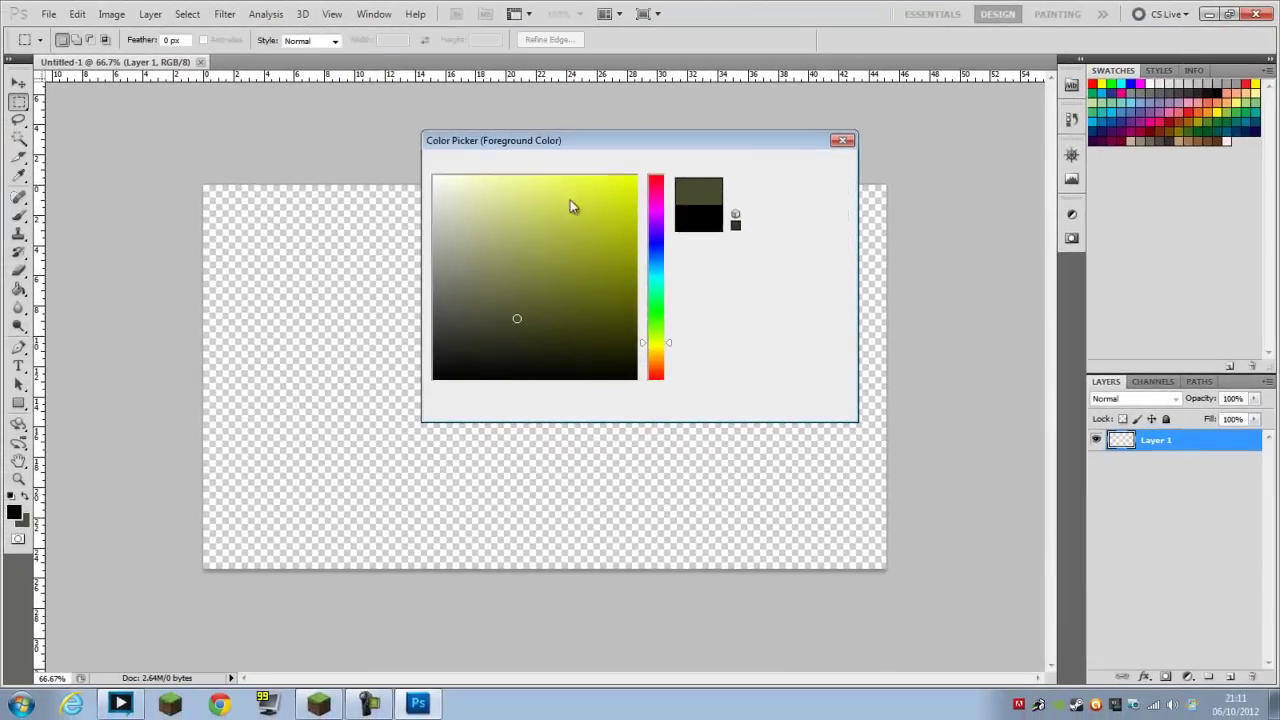
{"action": "key", "text": "Return"}
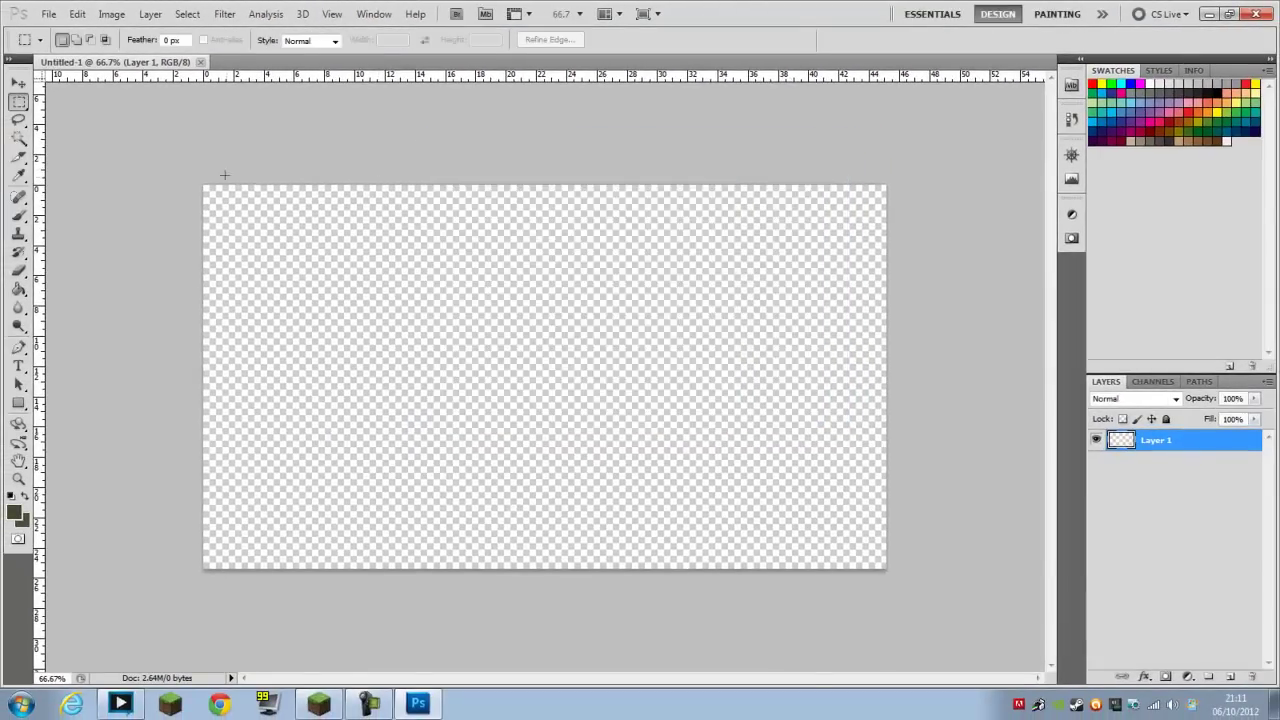
Step: Set the foreground color to very dark olive #303219
{"action": "left_click", "coordinate": [14, 514]}
{"action": "left_click", "coordinate": [534, 339]}
{"action": "left_click", "coordinate": [801, 166]}
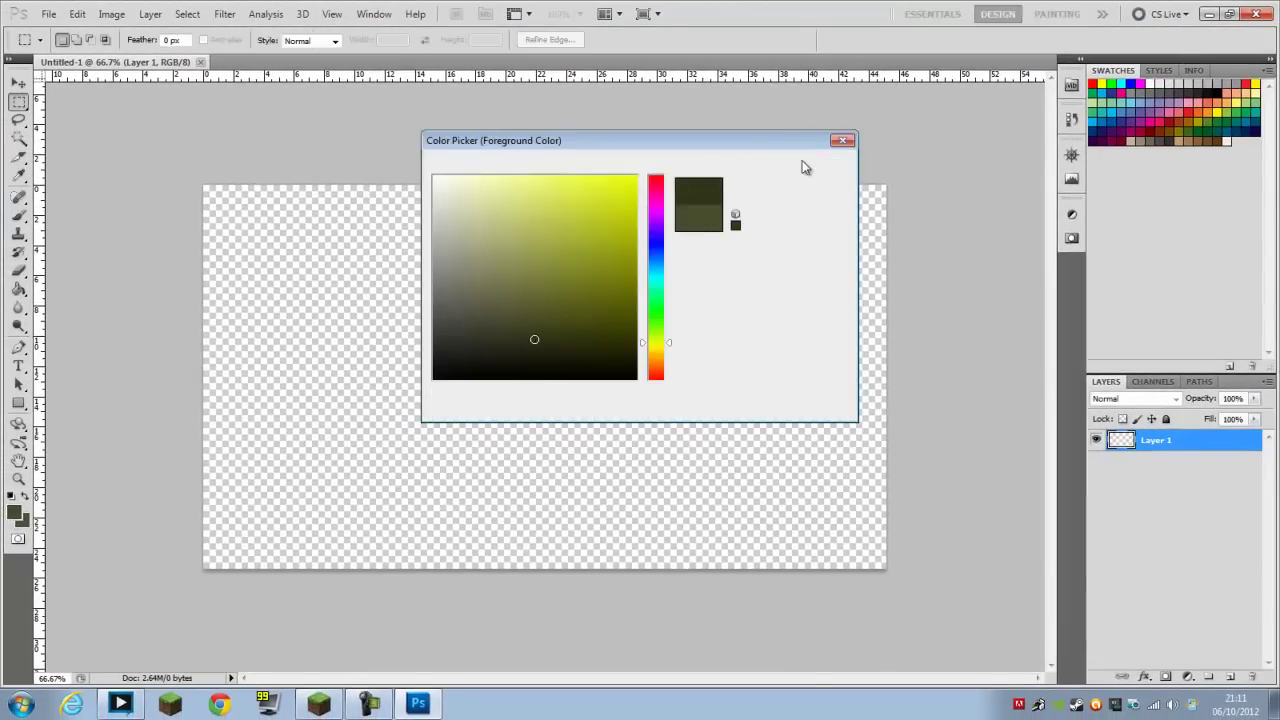
Step: Try to render Difference Clouds on the empty Layer 1
{"action": "left_click", "coordinate": [224, 14]}
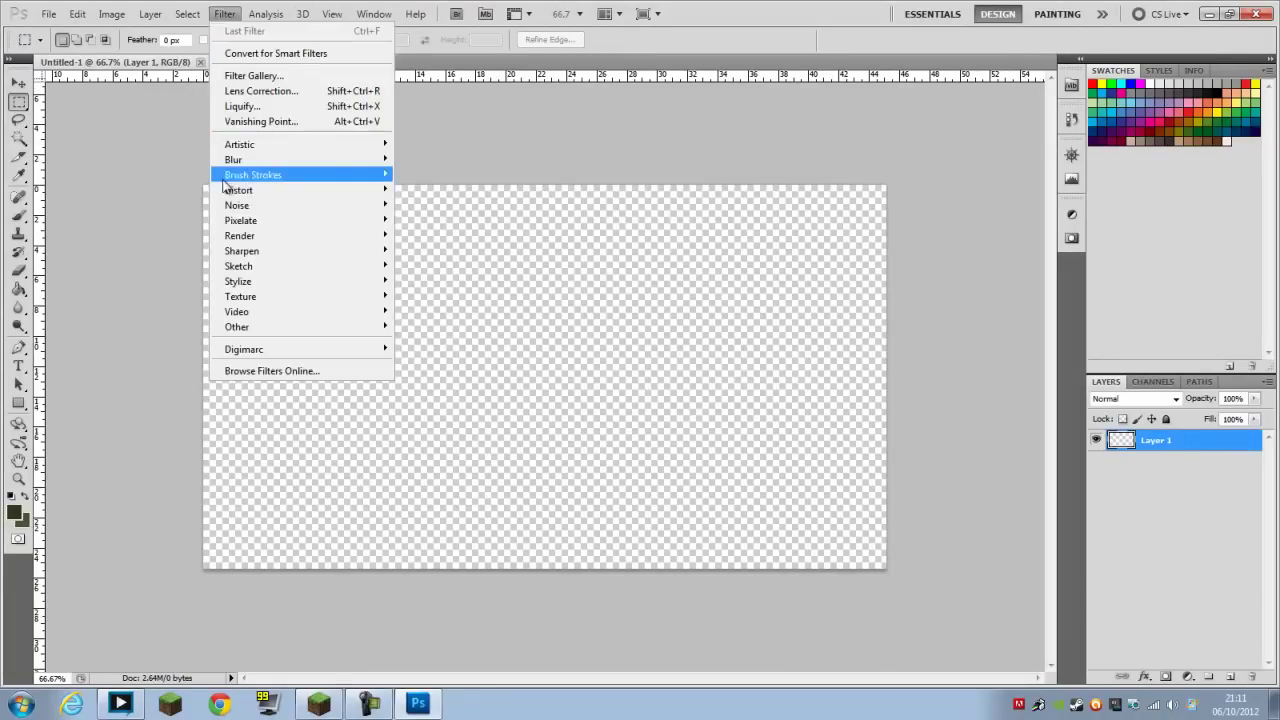
{"action": "mouse_move", "coordinate": [320, 237]}
{"action": "left_click", "coordinate": [430, 251]}
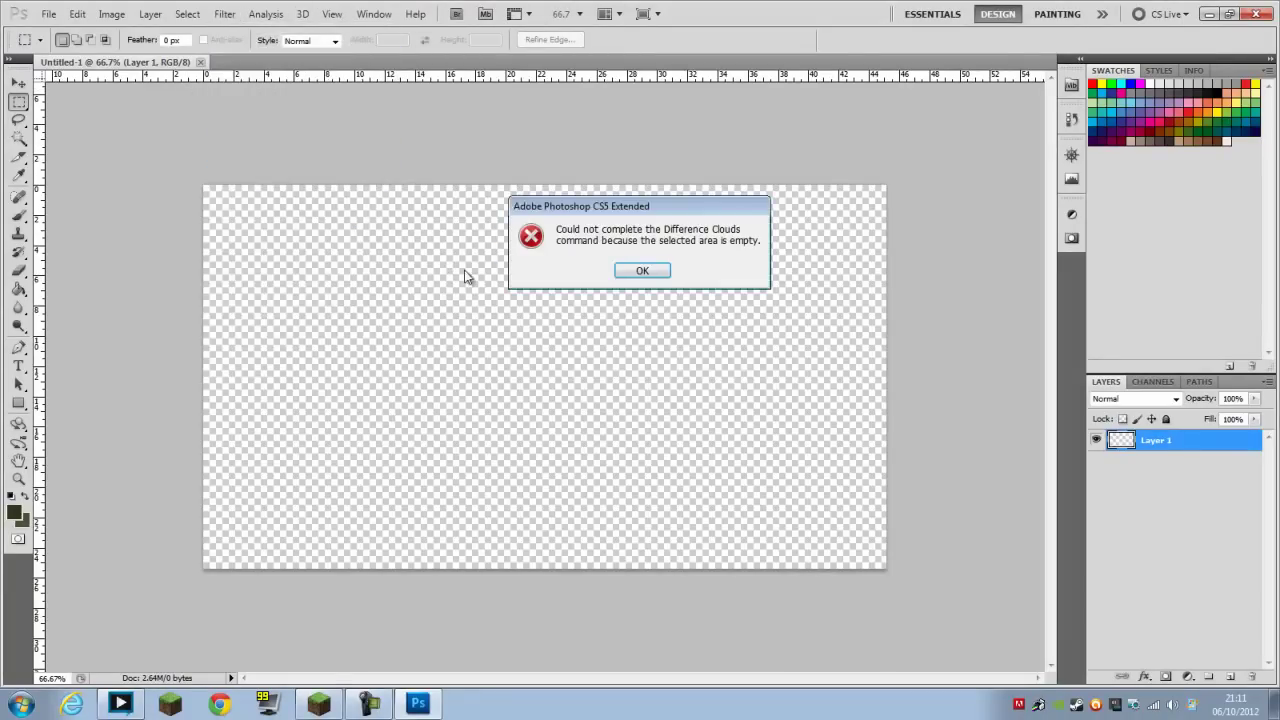
{"action": "left_click", "coordinate": [645, 271]}
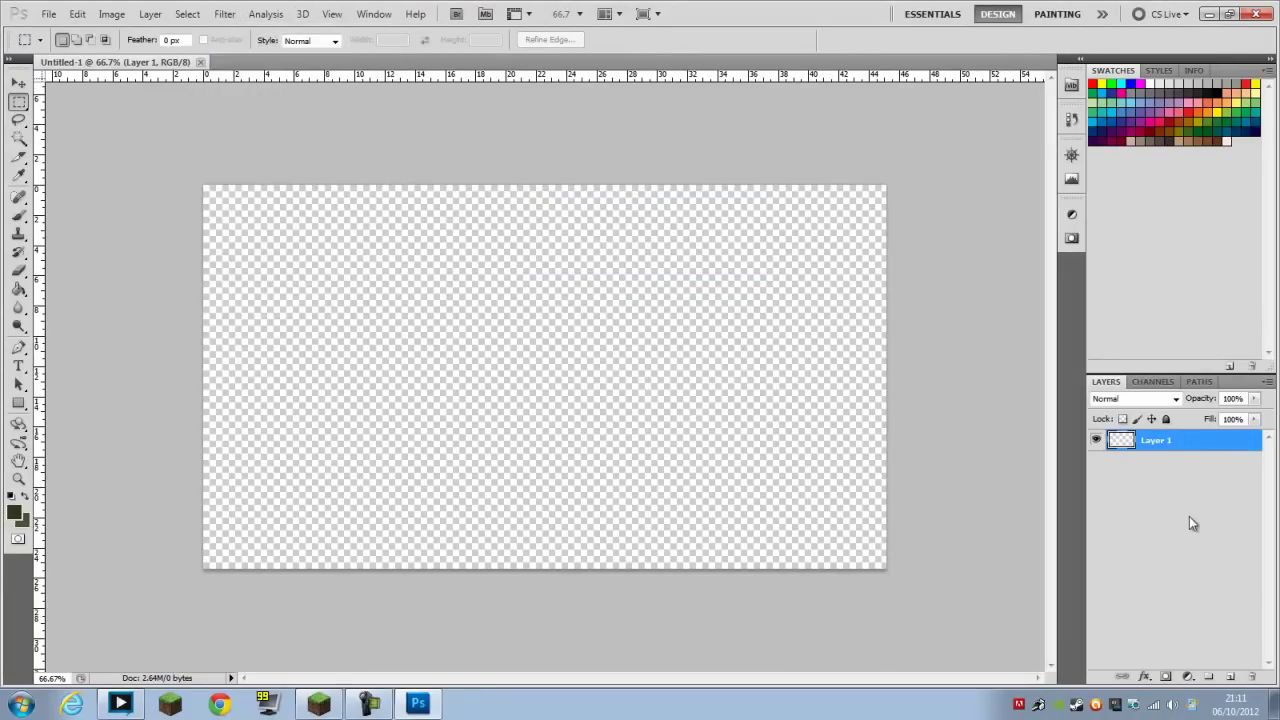
Step: Add a new layer above Layer 1 and try to render Difference Clouds on it
{"action": "left_click", "coordinate": [1230, 677]}
{"action": "left_click", "coordinate": [236, 14]}
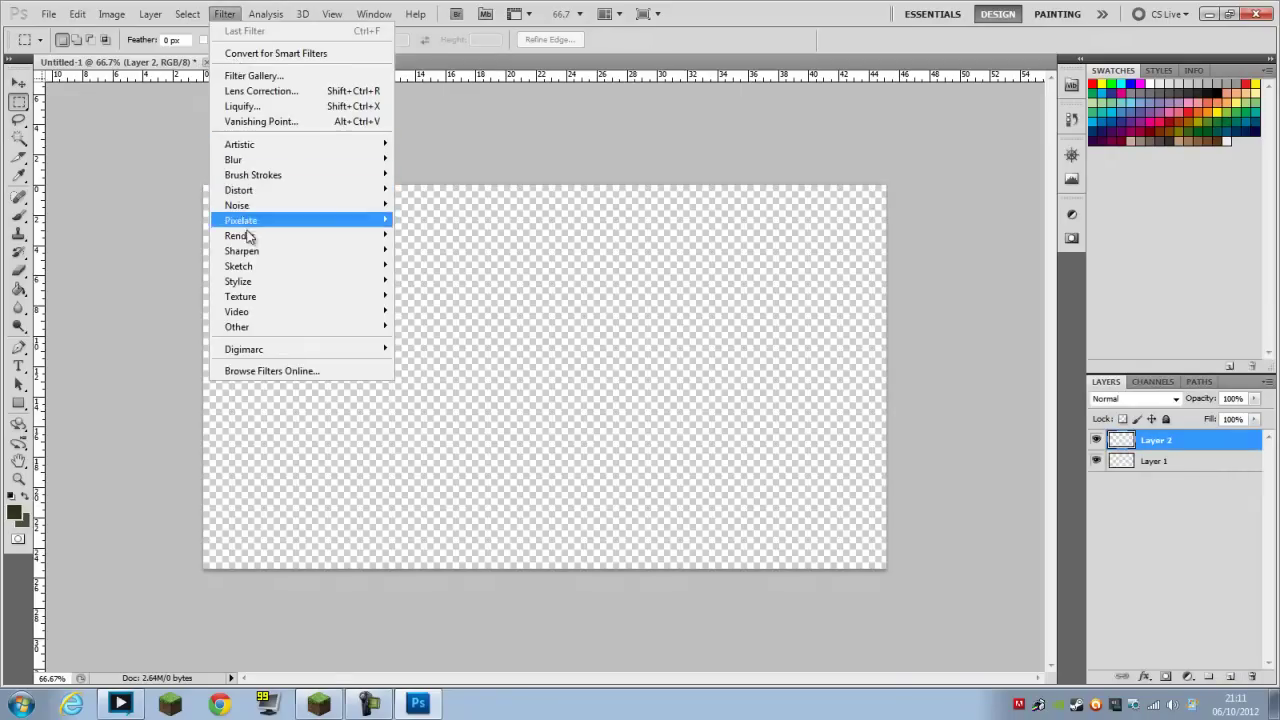
{"action": "mouse_move", "coordinate": [330, 246]}
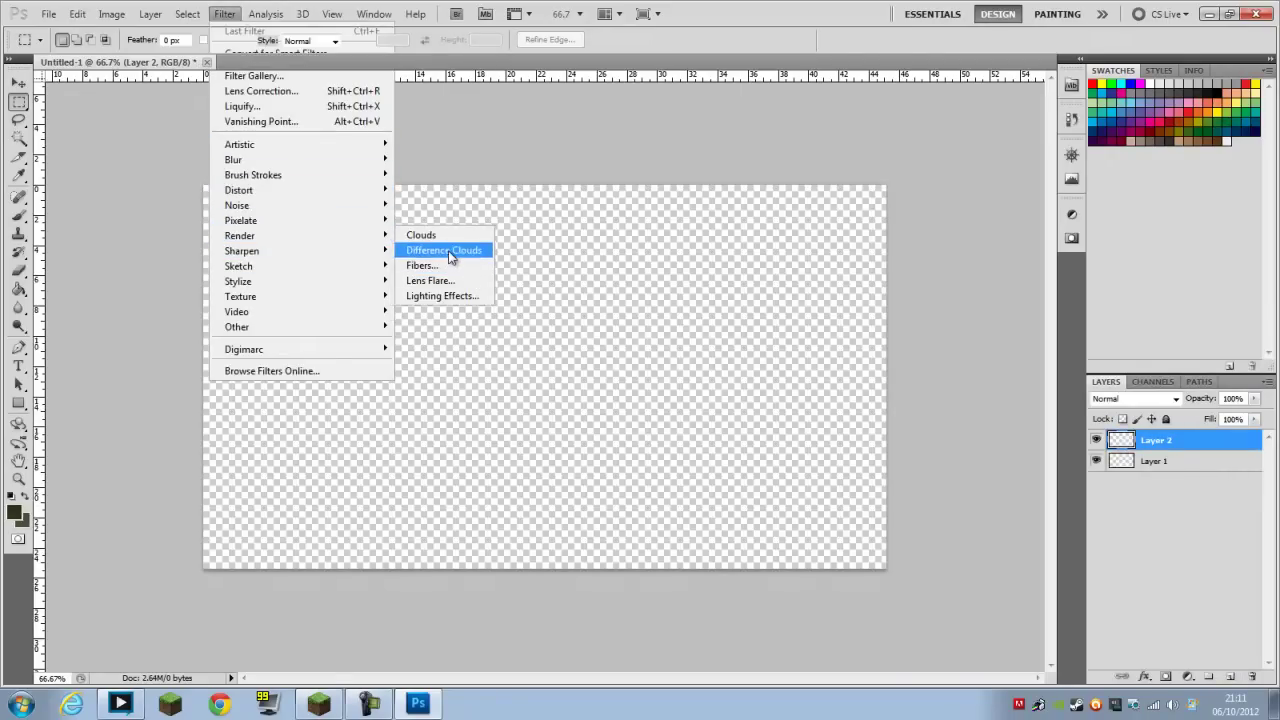
{"action": "left_click", "coordinate": [455, 250]}
{"action": "left_click", "coordinate": [642, 271]}
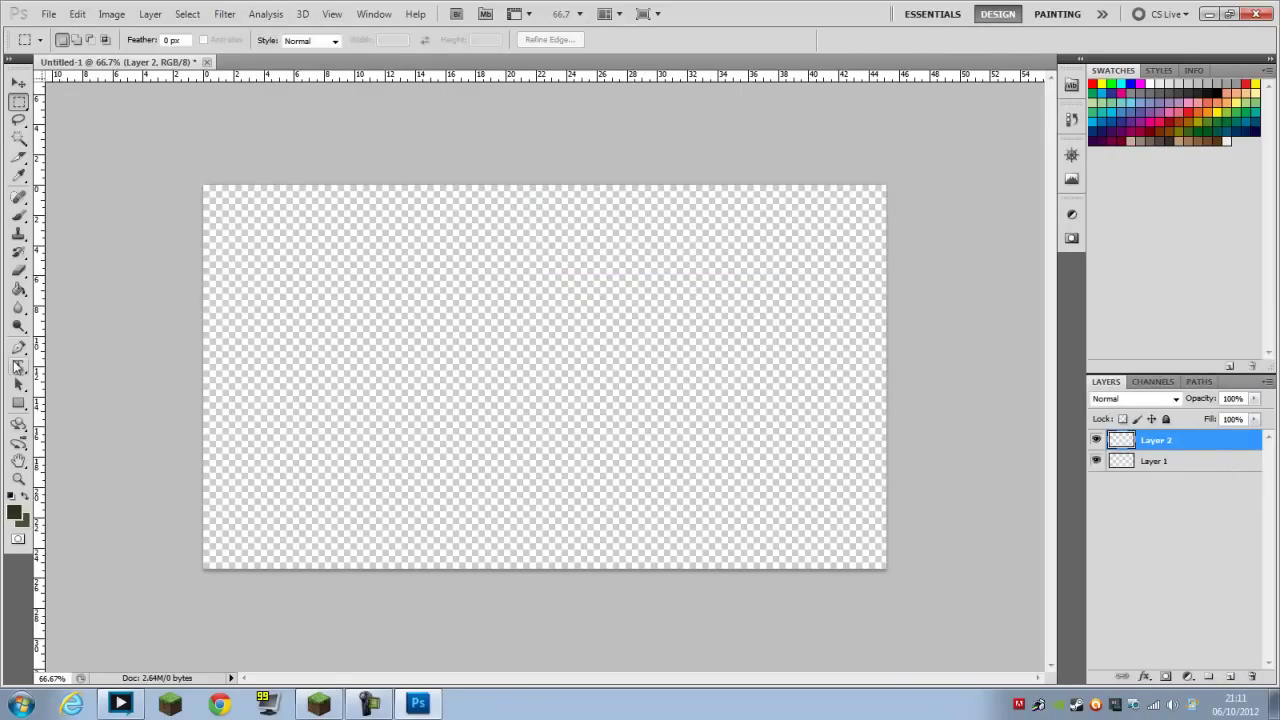
Step: Fill Layer 2 with the dark olive foreground color and render Difference Clouds over it
{"action": "left_click", "coordinate": [18, 289]}
{"action": "left_click", "coordinate": [446, 301]}
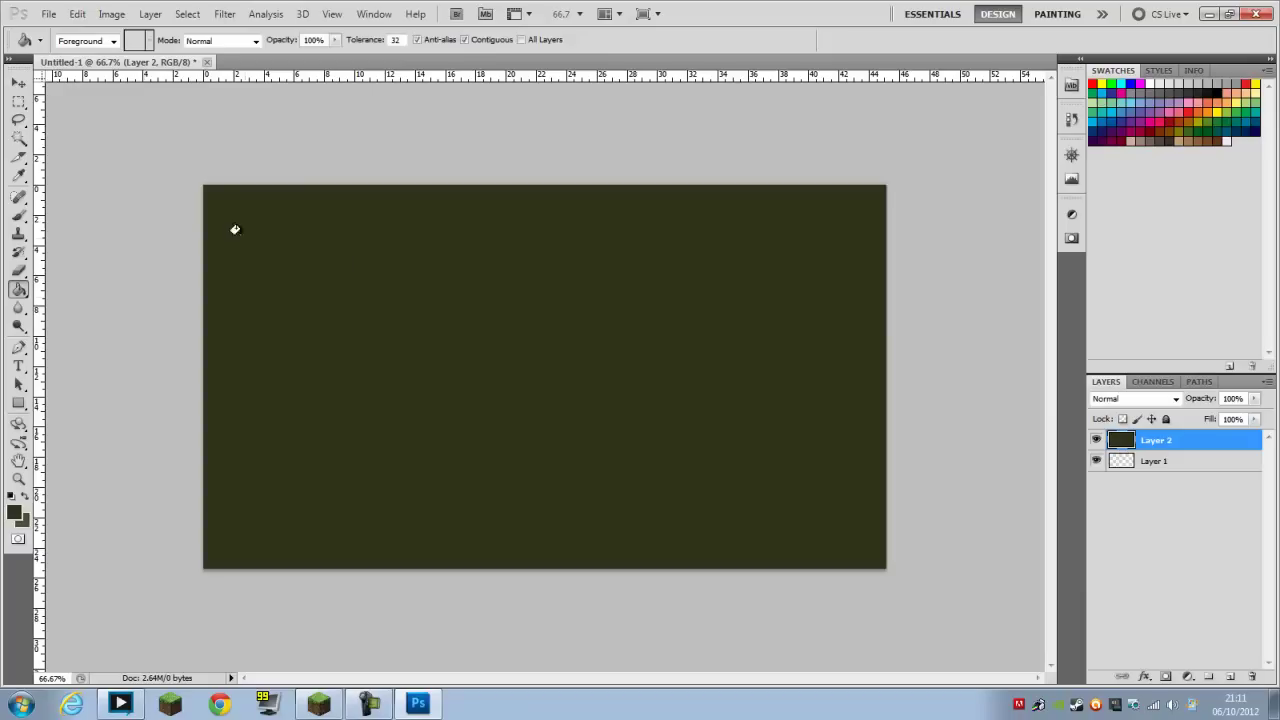
{"action": "left_click", "coordinate": [224, 14]}
{"action": "mouse_move", "coordinate": [300, 236]}
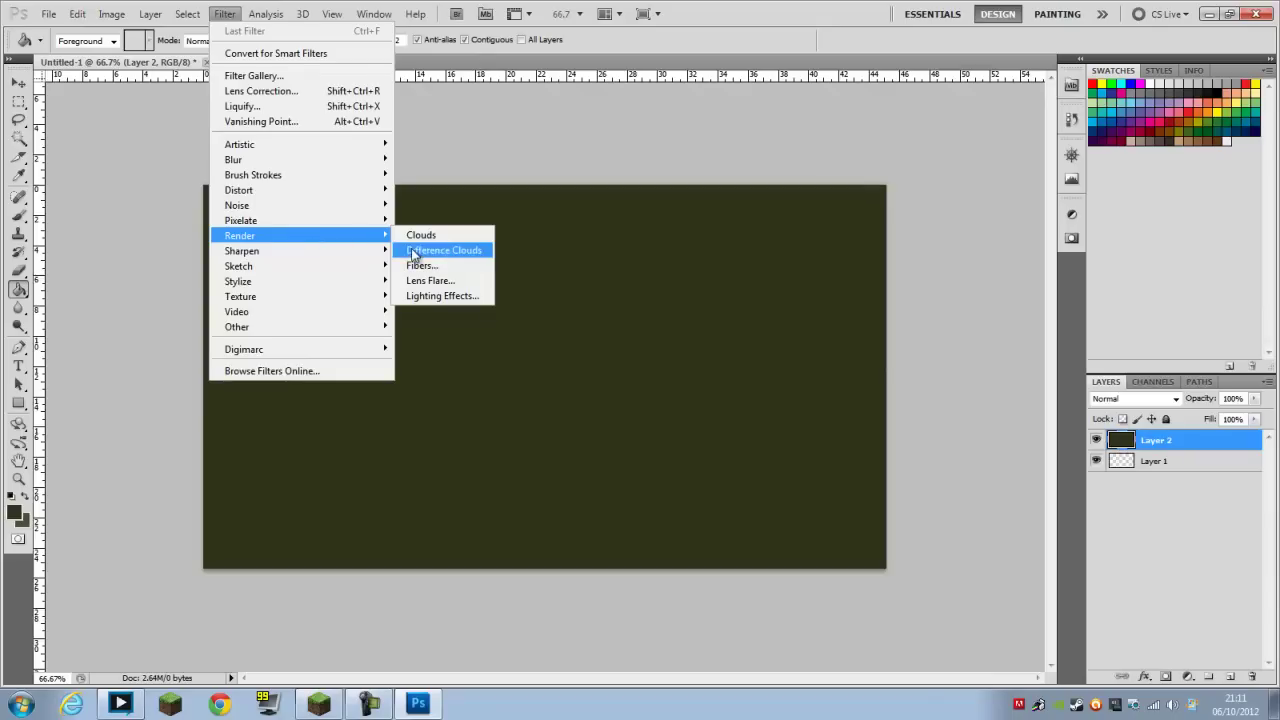
{"action": "left_click", "coordinate": [450, 250]}
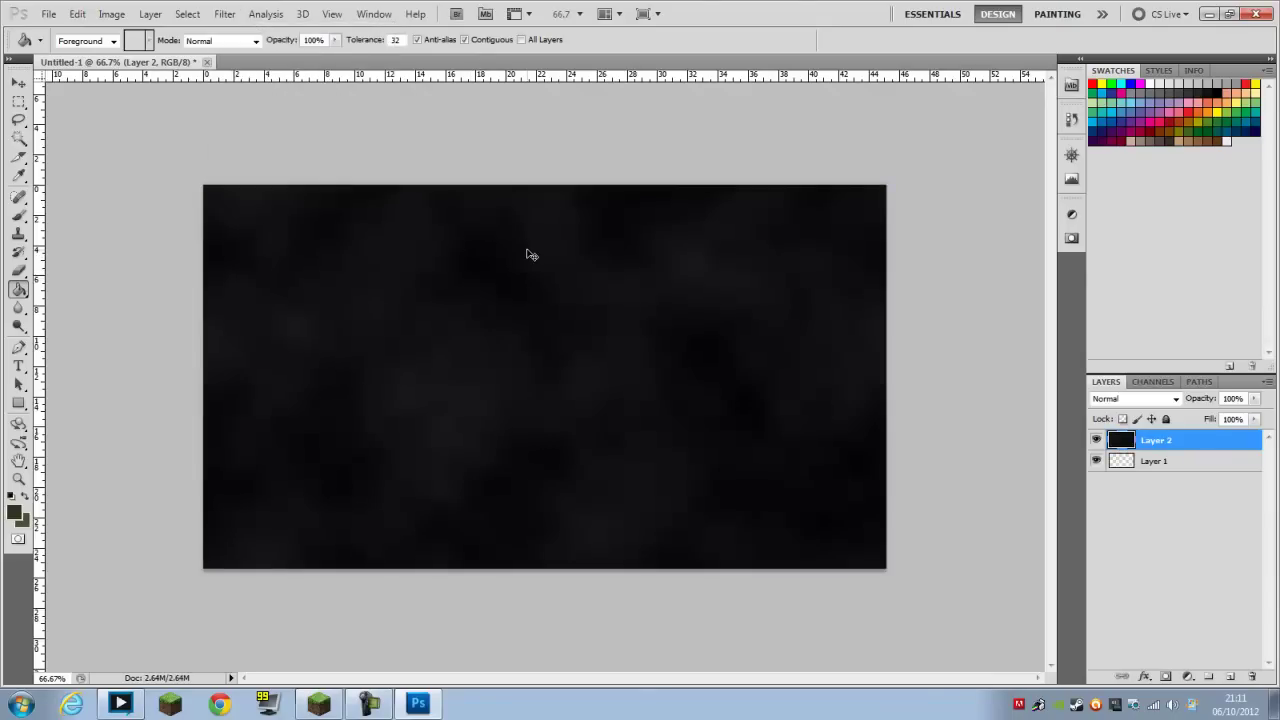
Step: Reapply the Difference Clouds filter to Layer 2 six times to build up the cloud texture
{"action": "key", "text": "ctrl+f"}
{"action": "key", "text": "ctrl+f"}
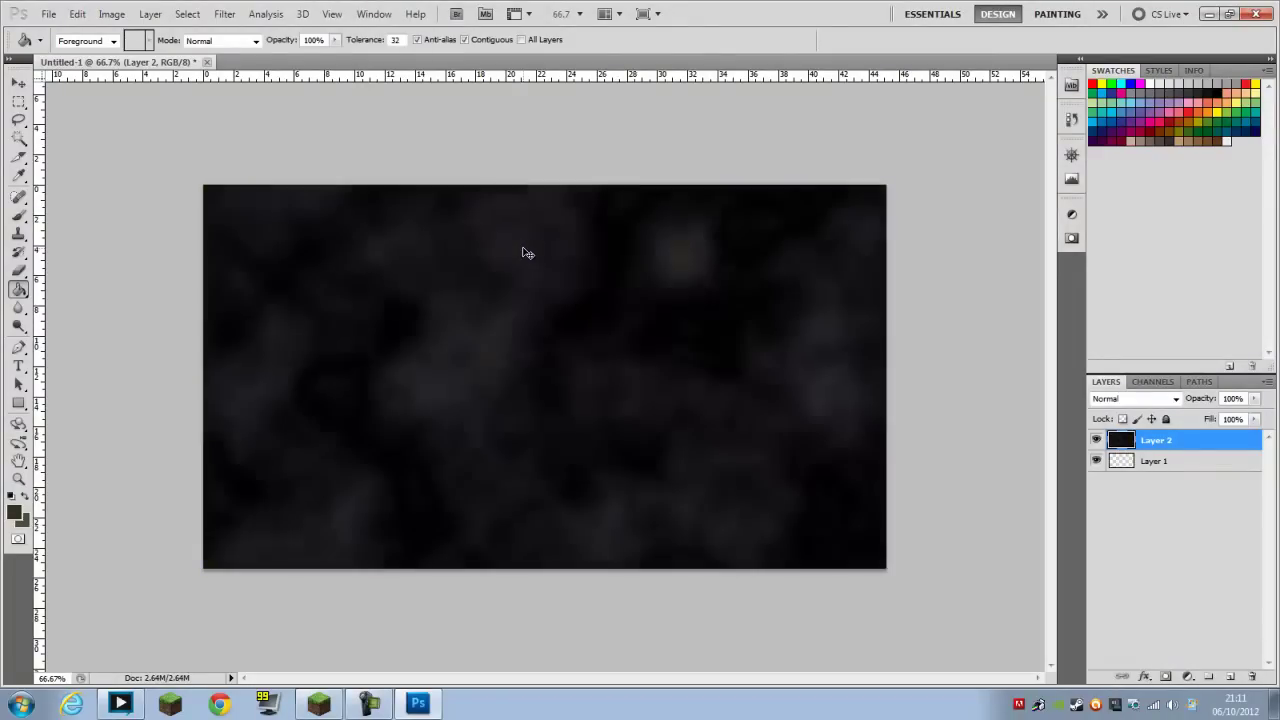
{"action": "key", "text": "ctrl+f"}
{"action": "key", "text": "ctrl+f"}
{"action": "key", "text": "ctrl+f"}
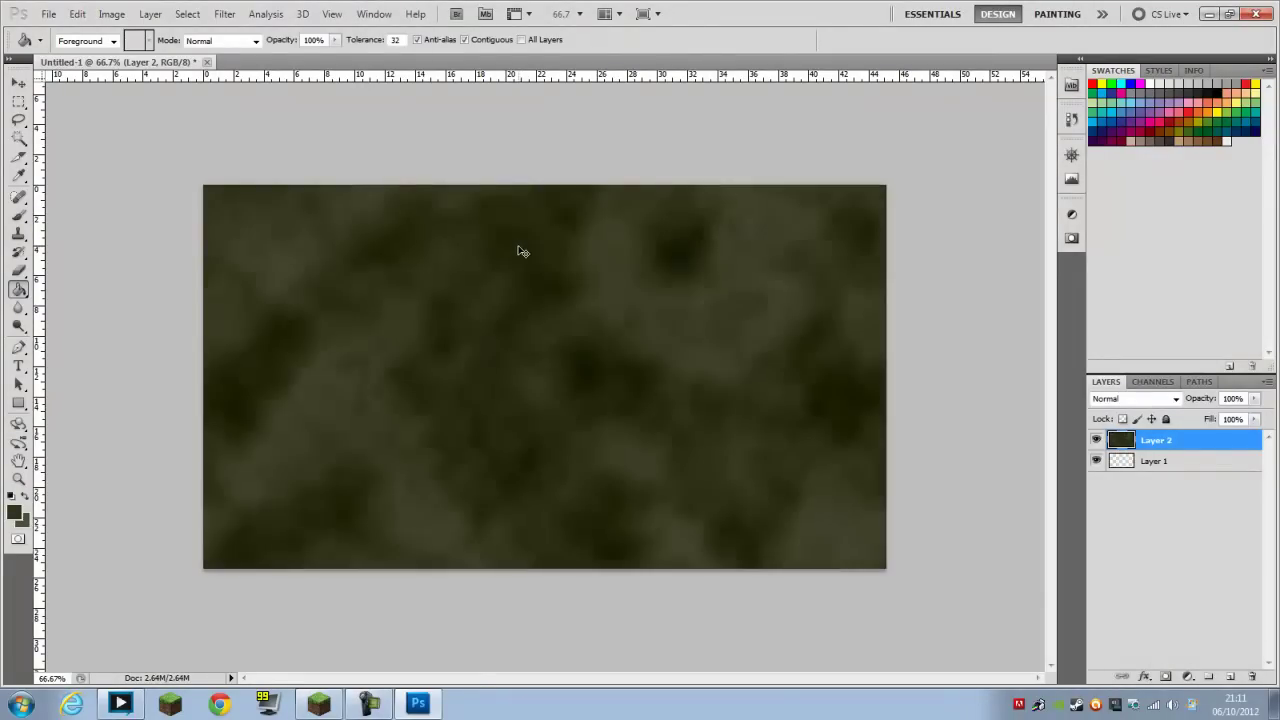
{"action": "key", "text": "ctrl+f"}
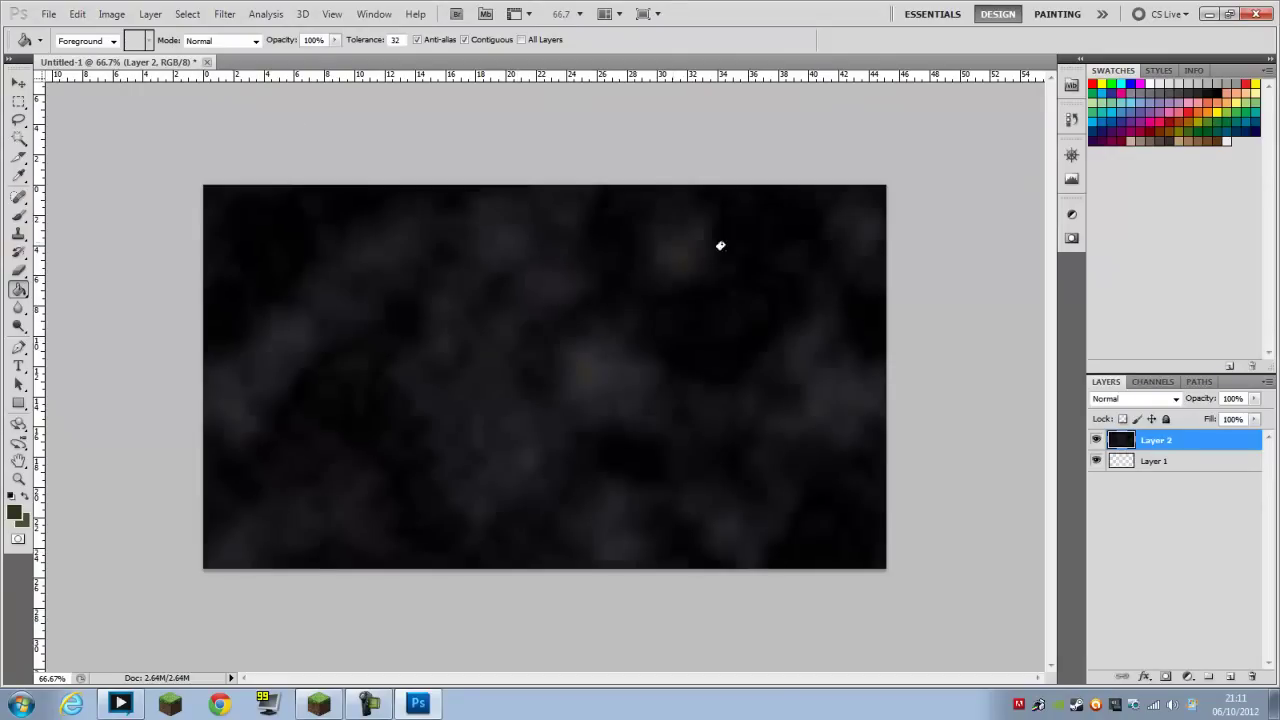
Step: Place Layer 1 above Layer 2 and set the foreground color to bright green #24ff00 for the Rectangle tool
{"action": "left_click", "coordinate": [1166, 460]}
{"action": "left_click_drag", "start_coordinate": [1167, 466], "coordinate": [1168, 440]}
{"action": "left_click", "coordinate": [18, 403]}
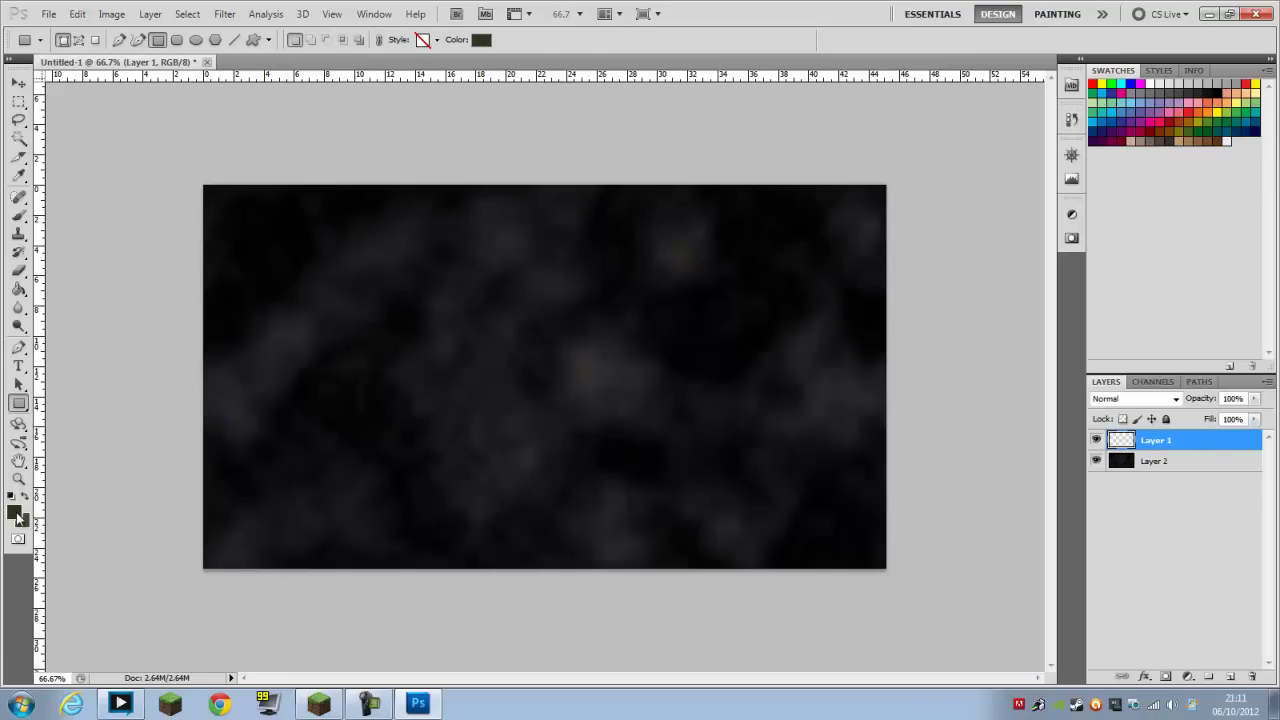
{"action": "left_click", "coordinate": [15, 513]}
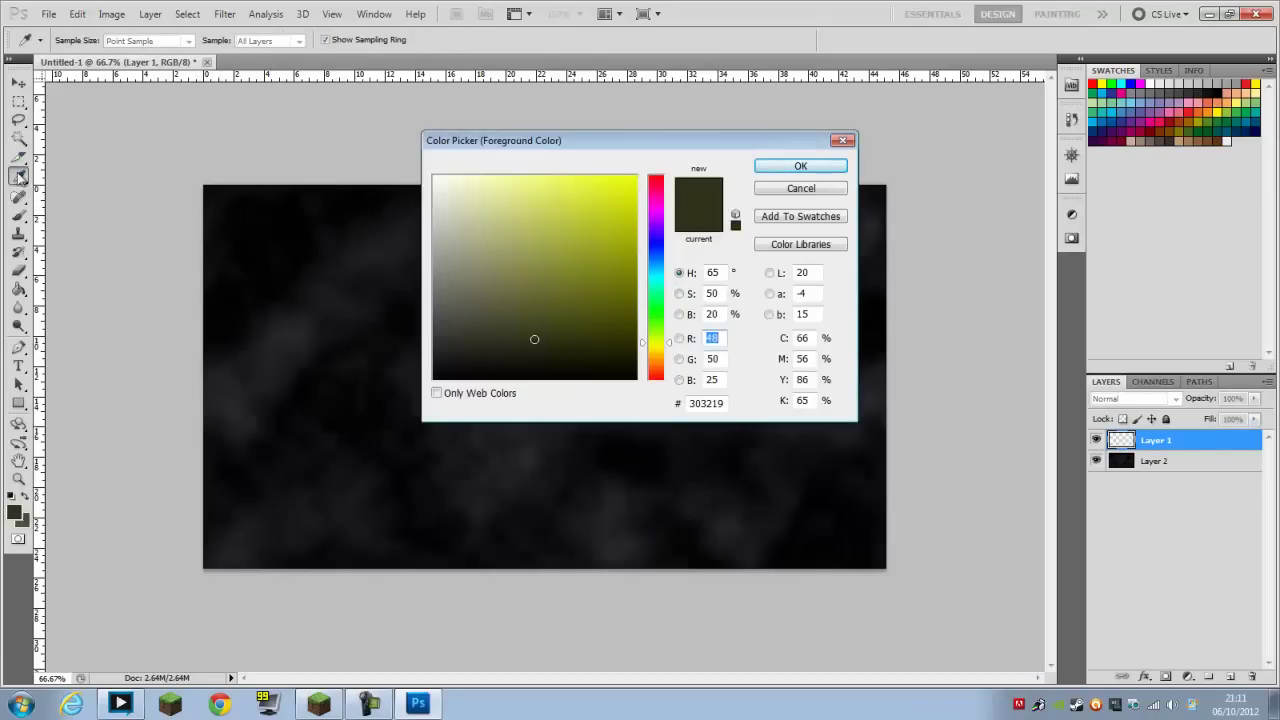
{"action": "left_click_drag", "start_coordinate": [543, 249], "coordinate": [640, 203]}
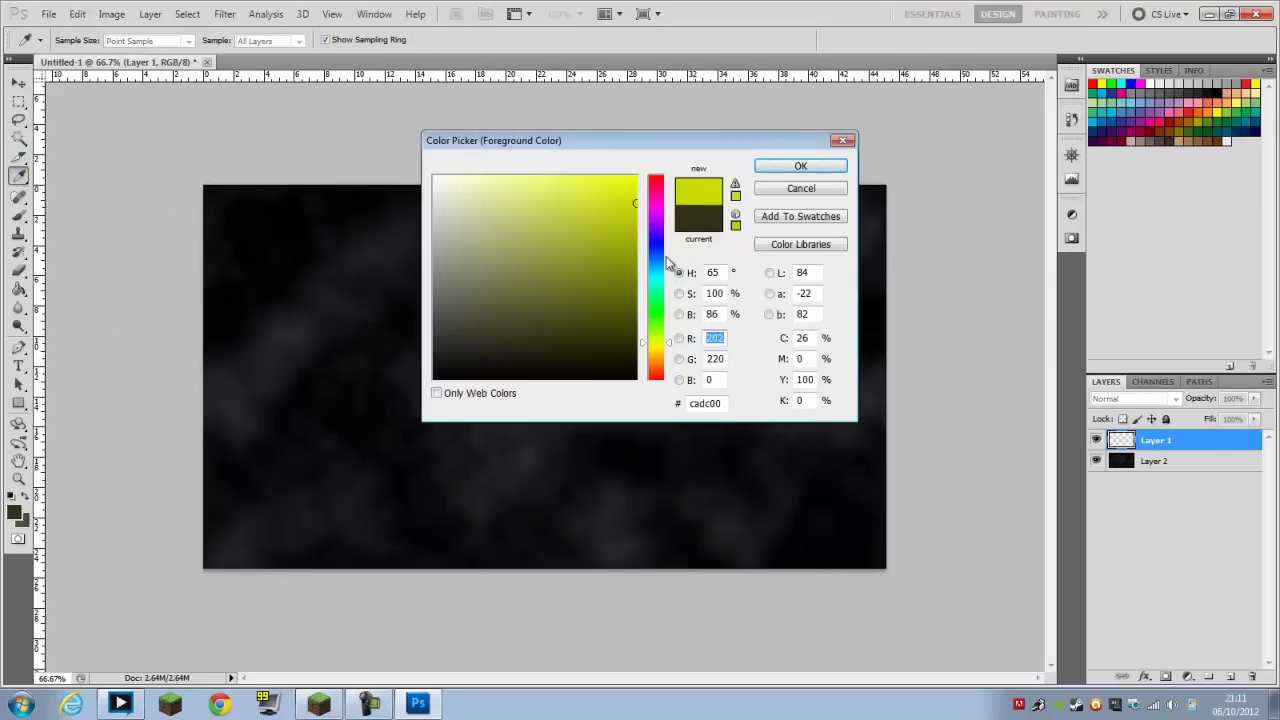
{"action": "left_click_drag", "start_coordinate": [659, 286], "coordinate": [657, 316]}
{"action": "left_click_drag", "start_coordinate": [622, 222], "coordinate": [722, 99]}
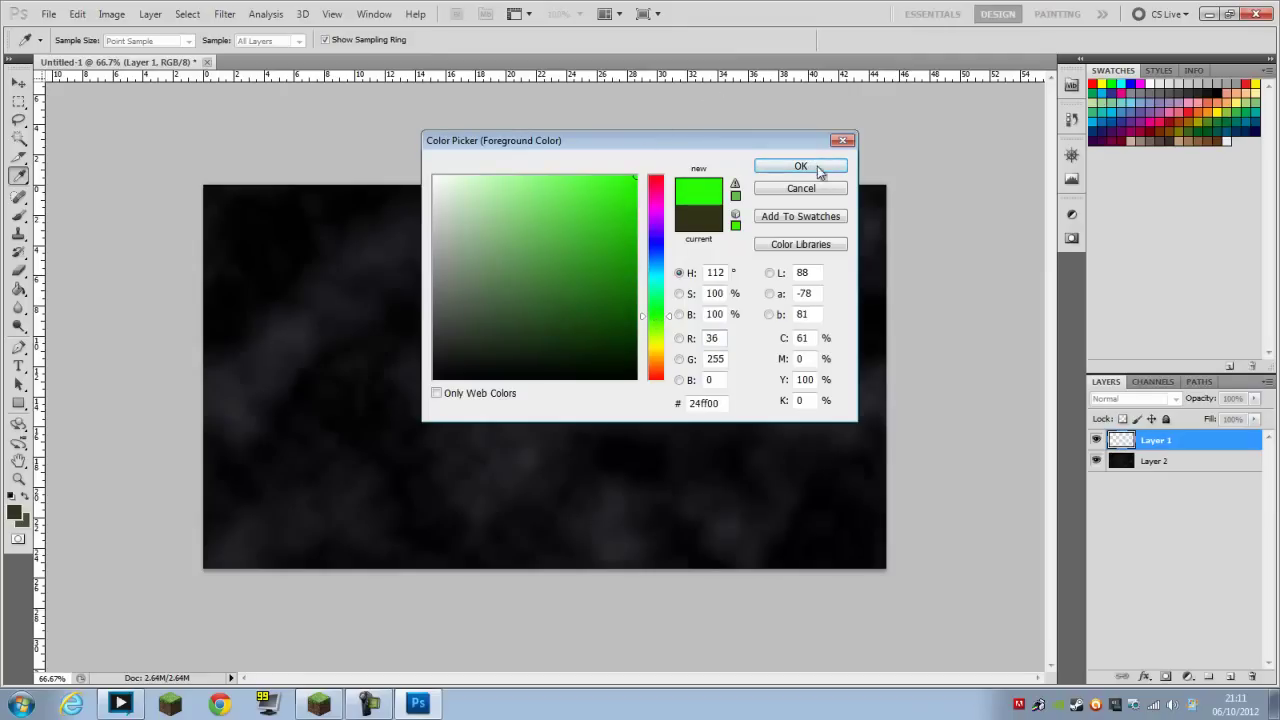
{"action": "left_click", "coordinate": [801, 166]}
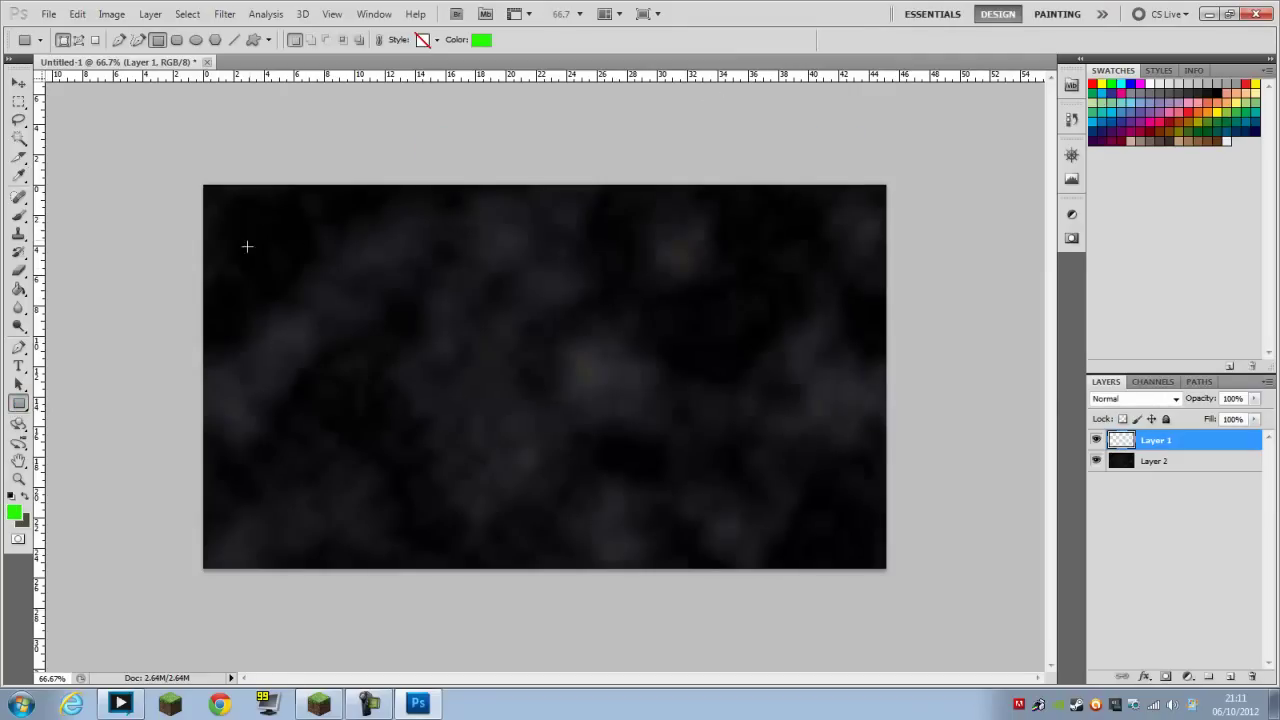
Step: Draw a bright green rectangle over most of the canvas and scale it to about 103% width and 104% height
{"action": "left_click_drag", "start_coordinate": [232, 215], "coordinate": [845, 537]}
{"action": "key", "text": "ctrl+t"}
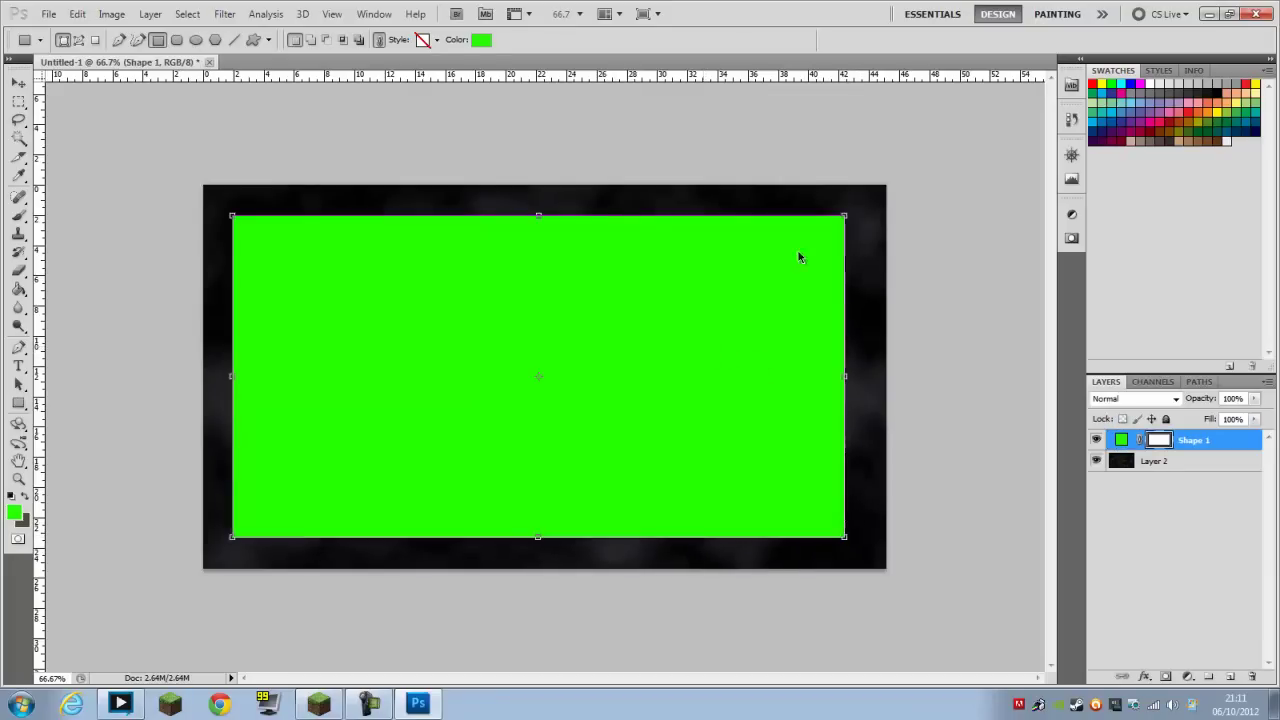
{"action": "mouse_move", "coordinate": [845, 215]}
{"action": "left_mouse_down"}
{"action": "mouse_move", "coordinate": [874, 200]}
{"action": "mouse_move", "coordinate": [861, 203]}
{"action": "left_mouse_up"}
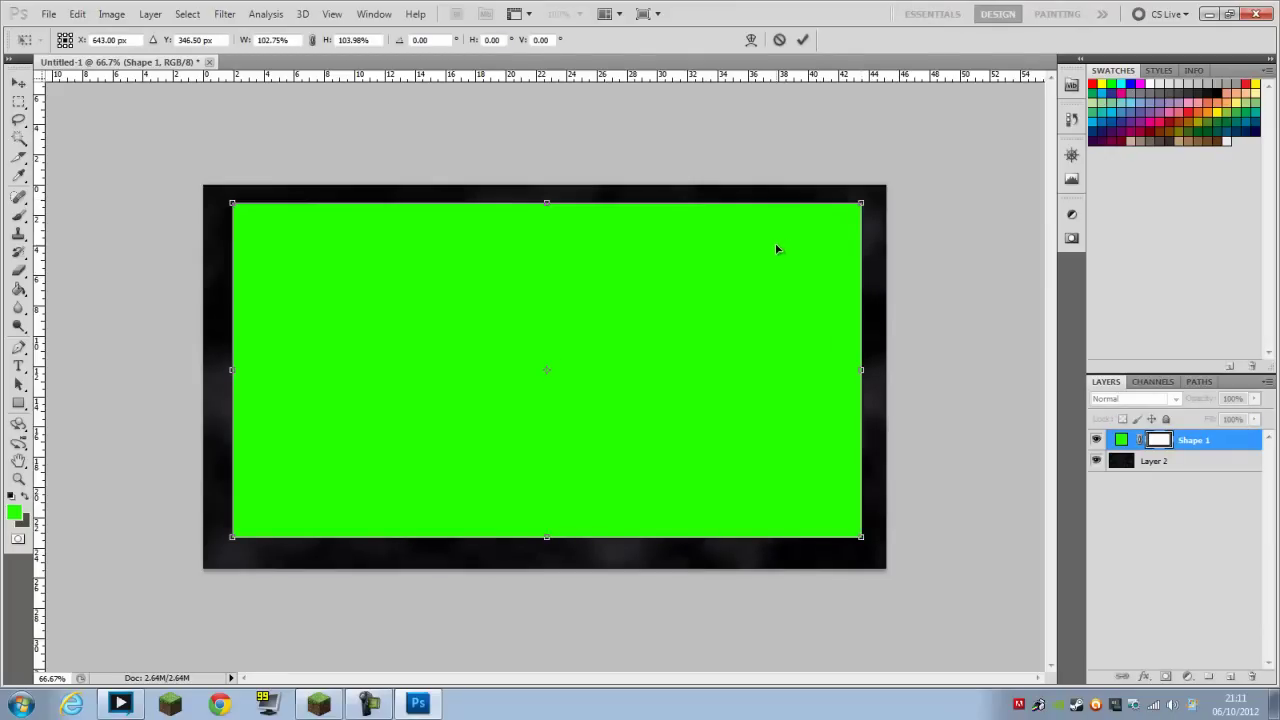
Step: Nudge the green rectangle 3 px left and 3 px down, and extend its lower edge to even out the dark border
{"action": "key", "text": "Left"}
{"action": "key", "text": "Left"}
{"action": "key", "text": "Left"}
{"action": "key", "text": "Down"}
{"action": "key", "text": "Down"}
{"action": "key", "text": "Down"}
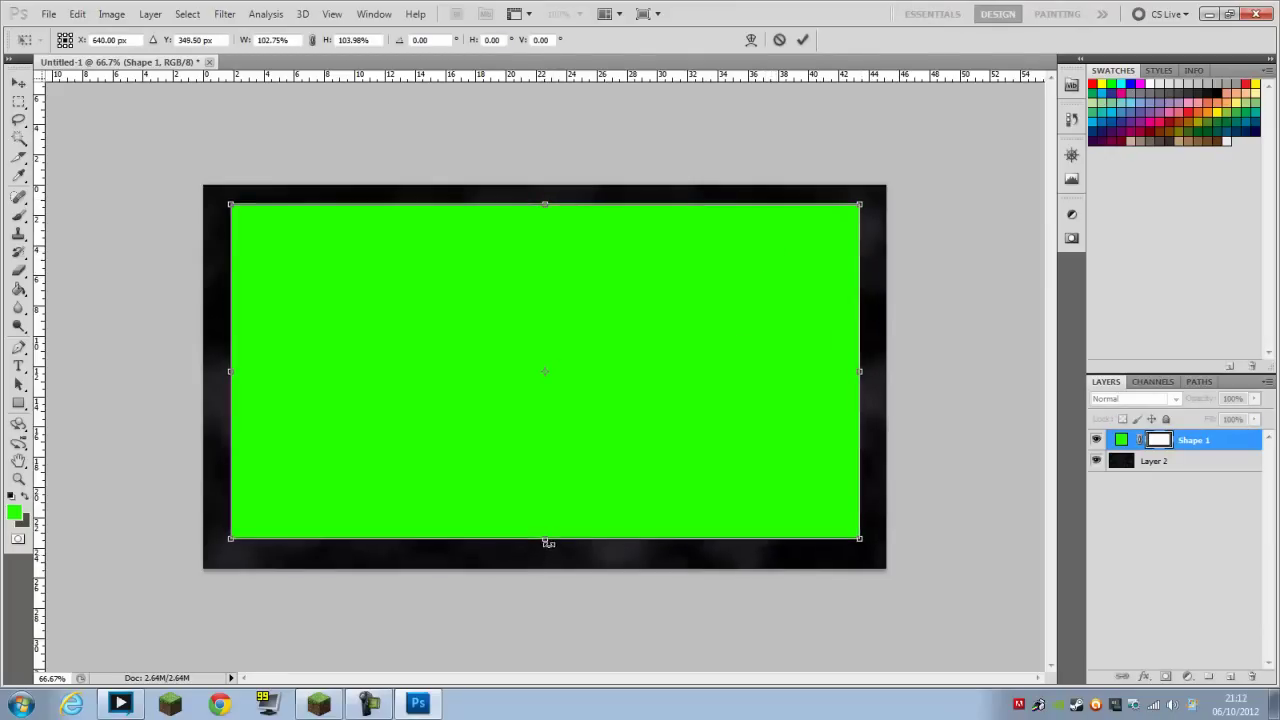
{"action": "left_click_drag", "start_coordinate": [548, 545], "coordinate": [548, 556]}
{"action": "key", "text": "Return"}
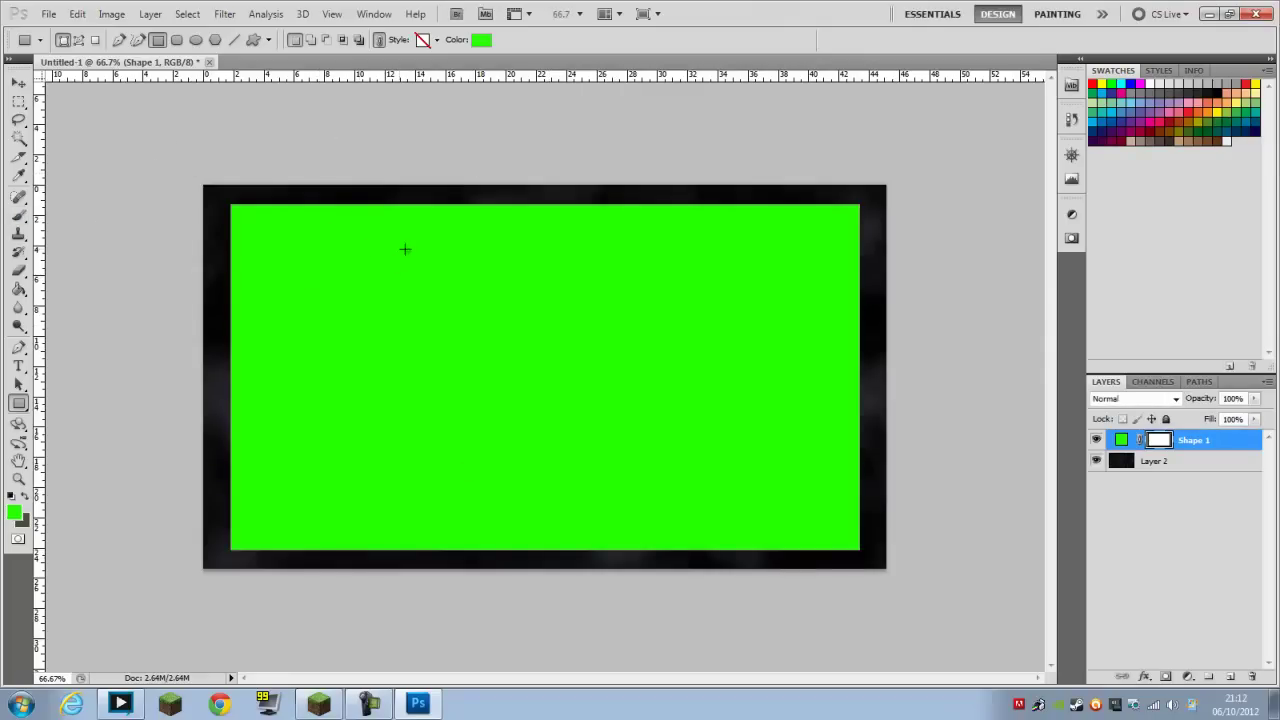
Step: Add the text "NewBin" on its own layer over the green rectangle and move it near the rectangle's upper edge
{"action": "left_click", "coordinate": [19, 366]}
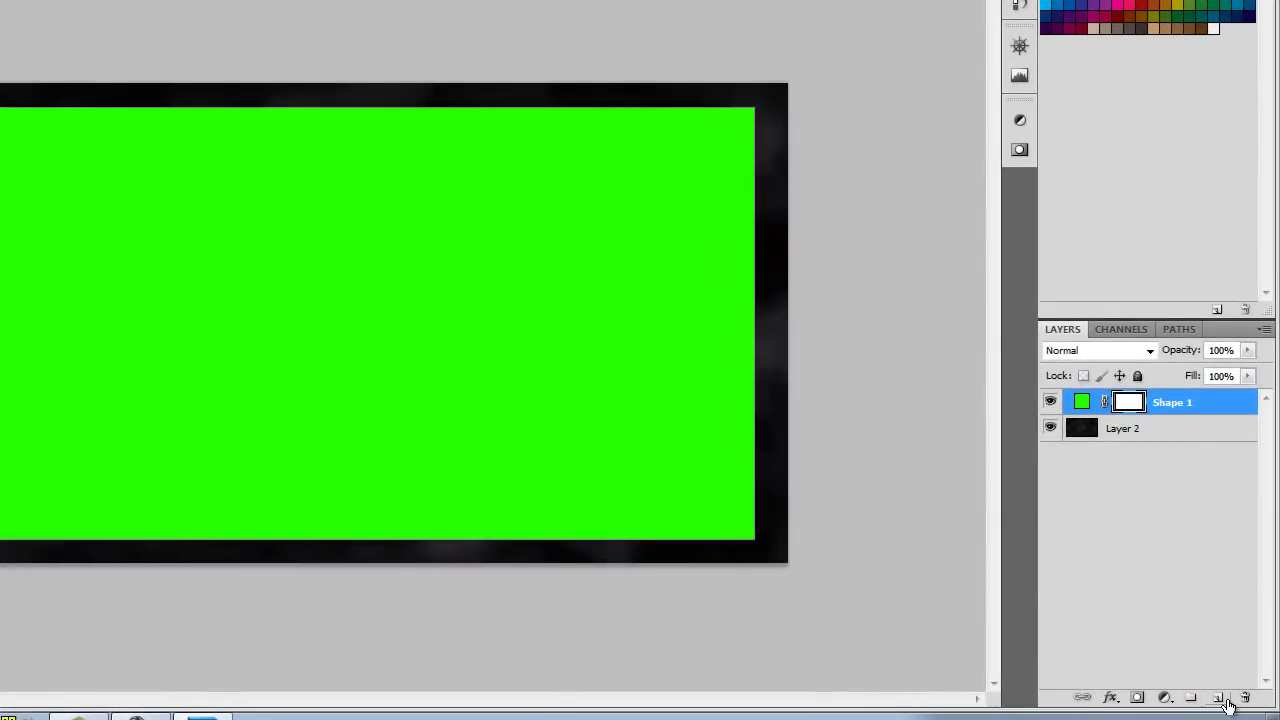
{"action": "left_click", "coordinate": [1218, 697]}
{"action": "left_click_drag", "start_coordinate": [200, 221], "coordinate": [461, 392]}
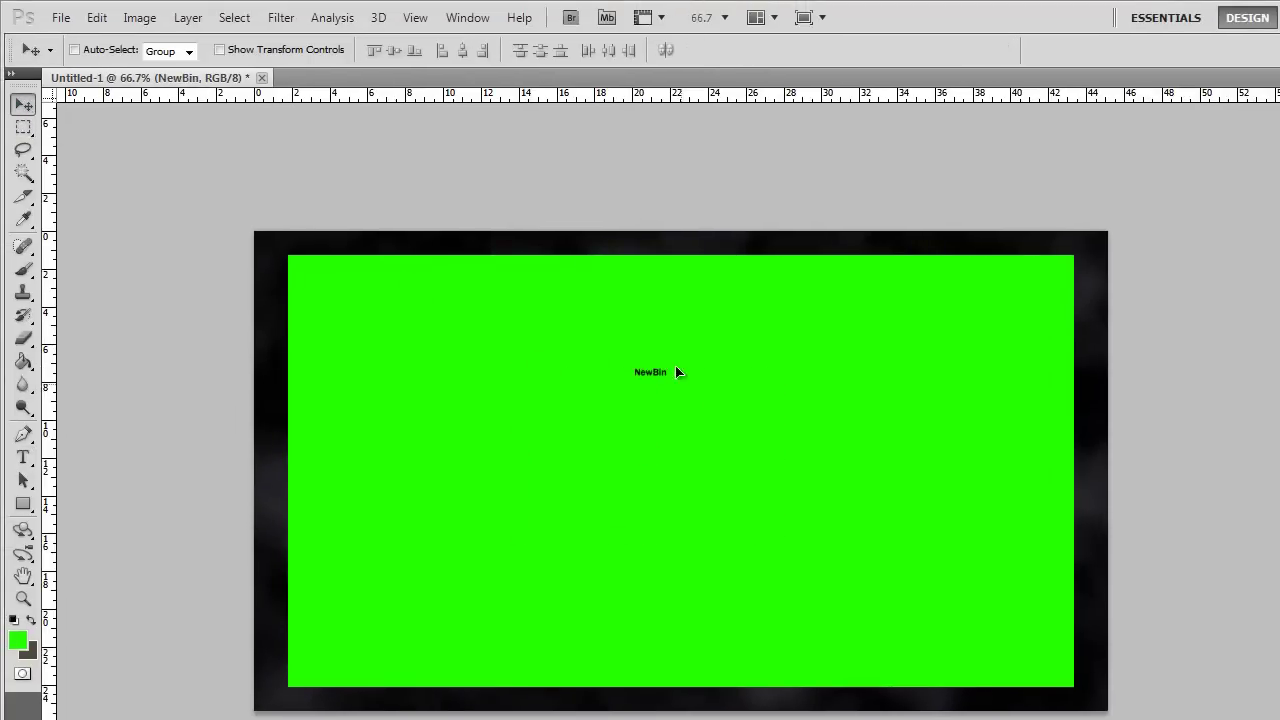
{"action": "left_click_drag", "start_coordinate": [676, 371], "coordinate": [689, 279]}
Step: Scale the NewBin text to about 301% width and 329% height, centred along the green area's upper edge
{"action": "key", "text": "ctrl+t"}
{"action": "left_click_drag", "start_coordinate": [786, 248], "coordinate": [803, 452]}
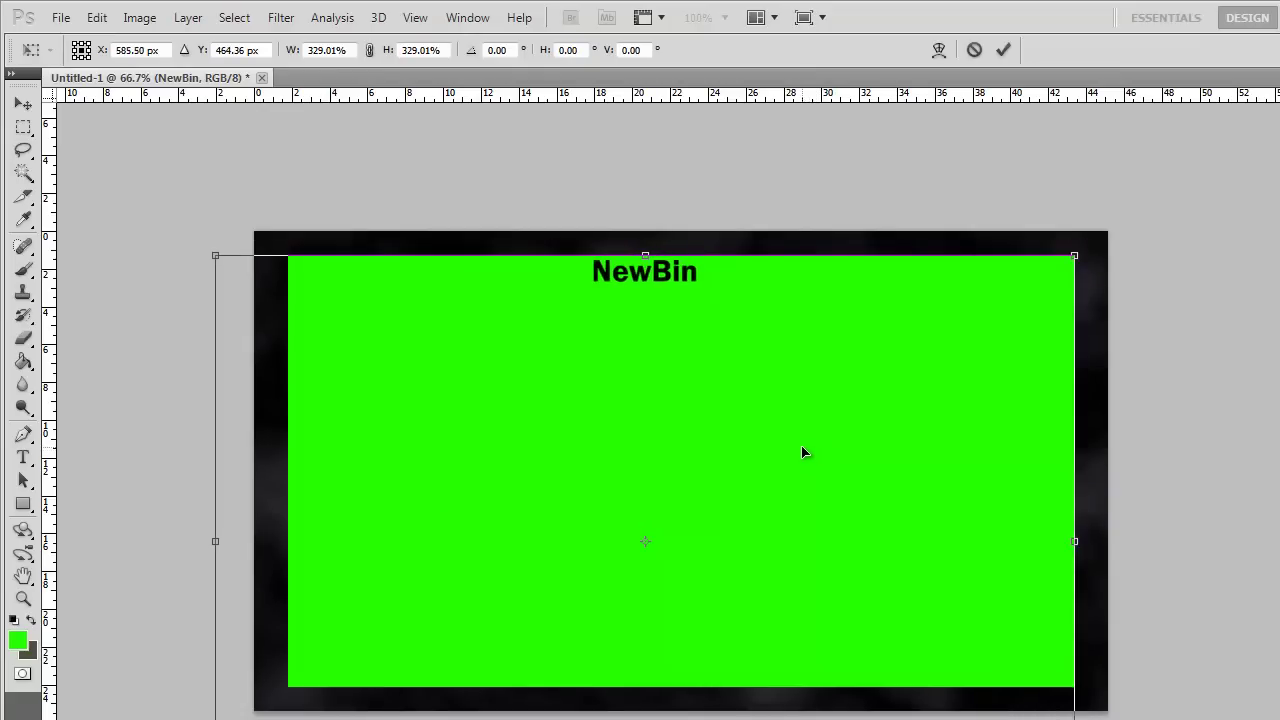
{"action": "left_click_drag", "start_coordinate": [214, 545], "coordinate": [287, 542]}
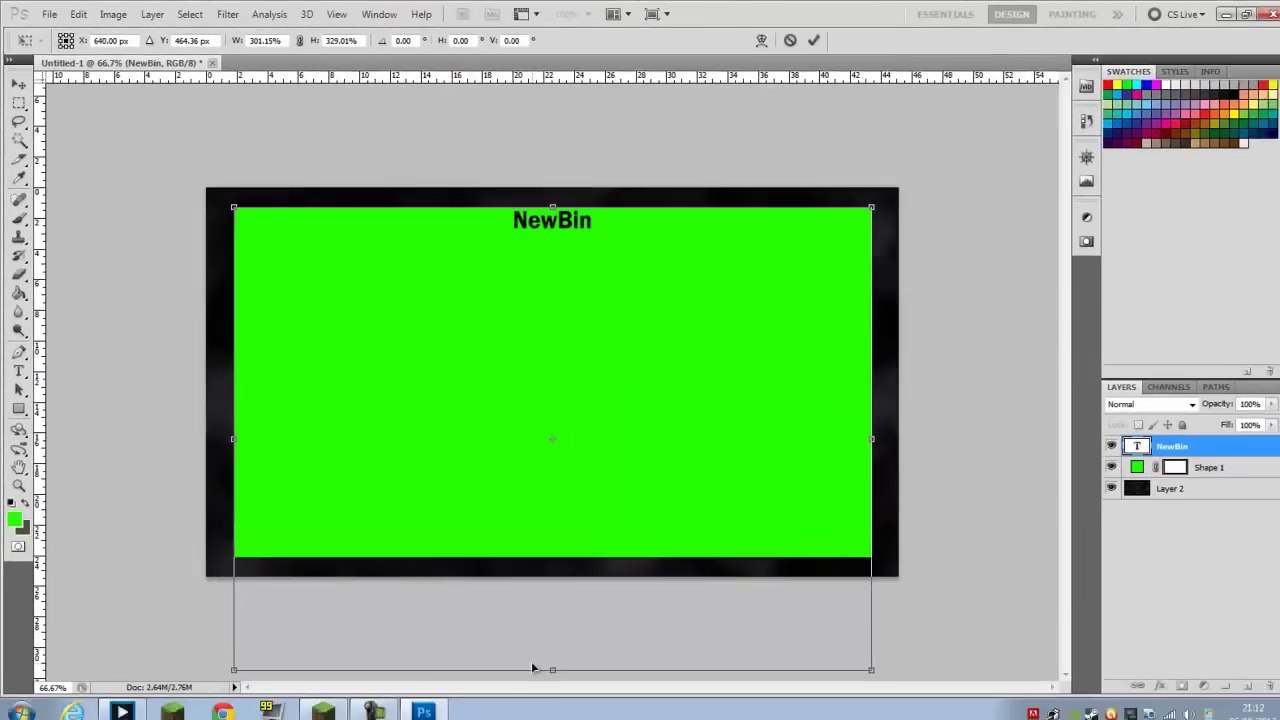
{"action": "left_click_drag", "start_coordinate": [531, 661], "coordinate": [542, 559]}
{"action": "left_click_drag", "start_coordinate": [544, 616], "coordinate": [543, 631]}
{"action": "key", "text": "Return"}
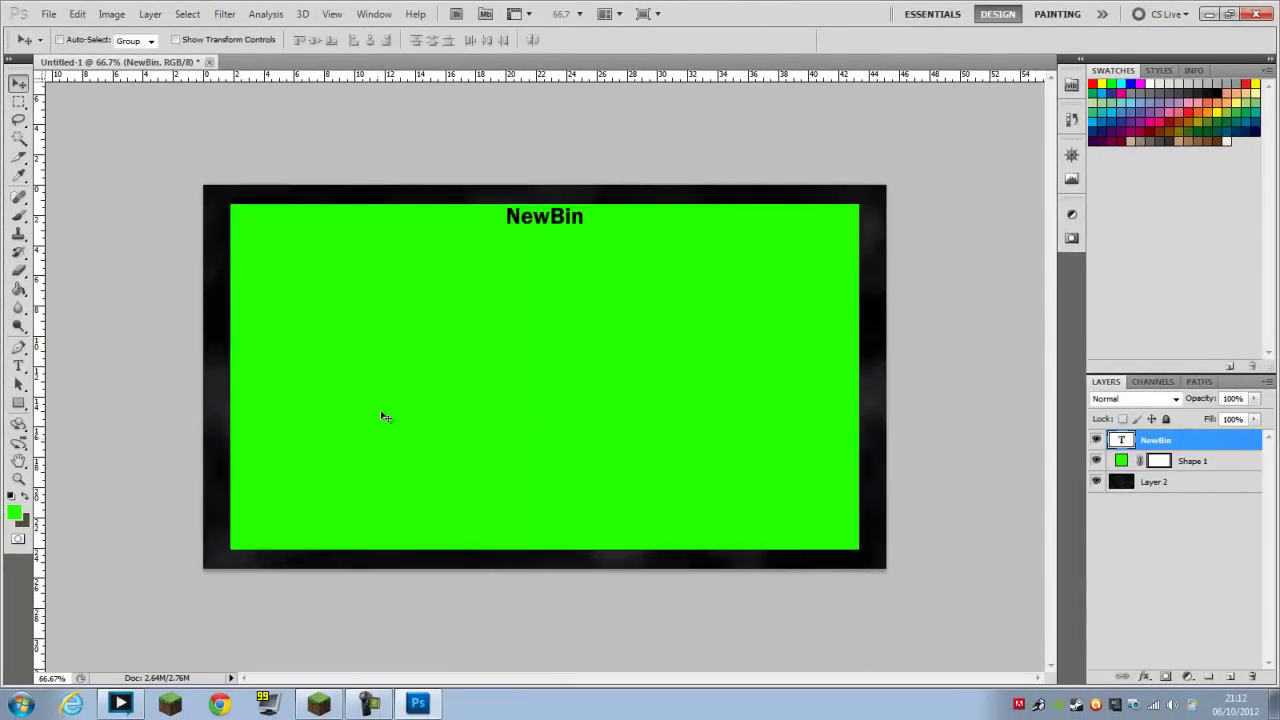
Step: Add a second text layer reading "Youtbe - TheNewsBin" in the lower half of the green area
{"action": "left_click", "coordinate": [18, 367]}
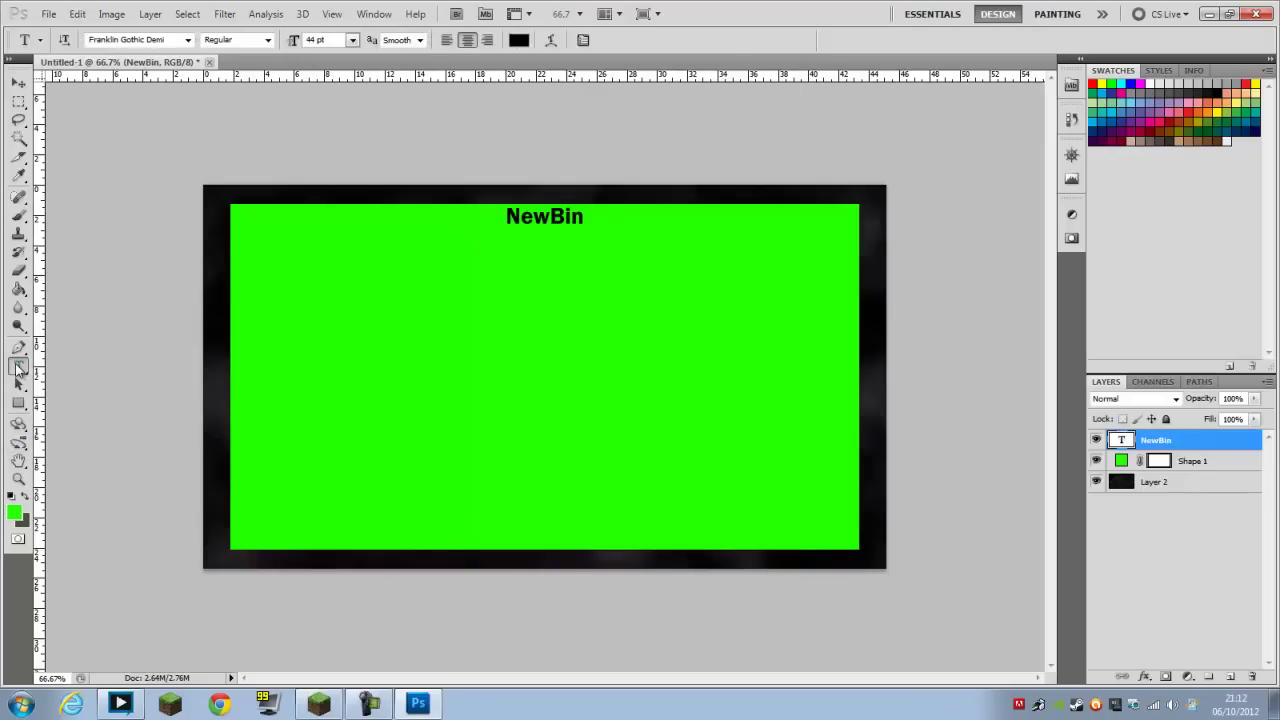
{"action": "left_click_drag", "start_coordinate": [663, 512], "coordinate": [664, 513]}
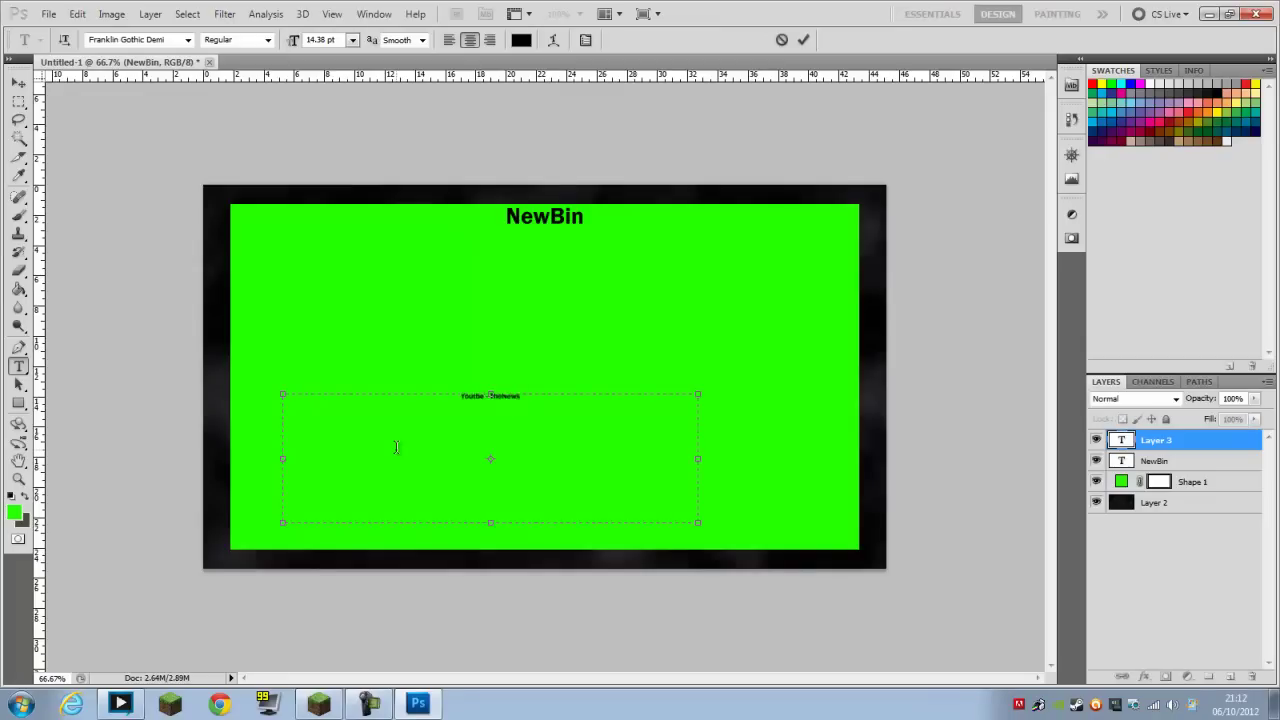
{"action": "type", "text": "Bin"}
{"action": "left_click", "coordinate": [19, 82]}
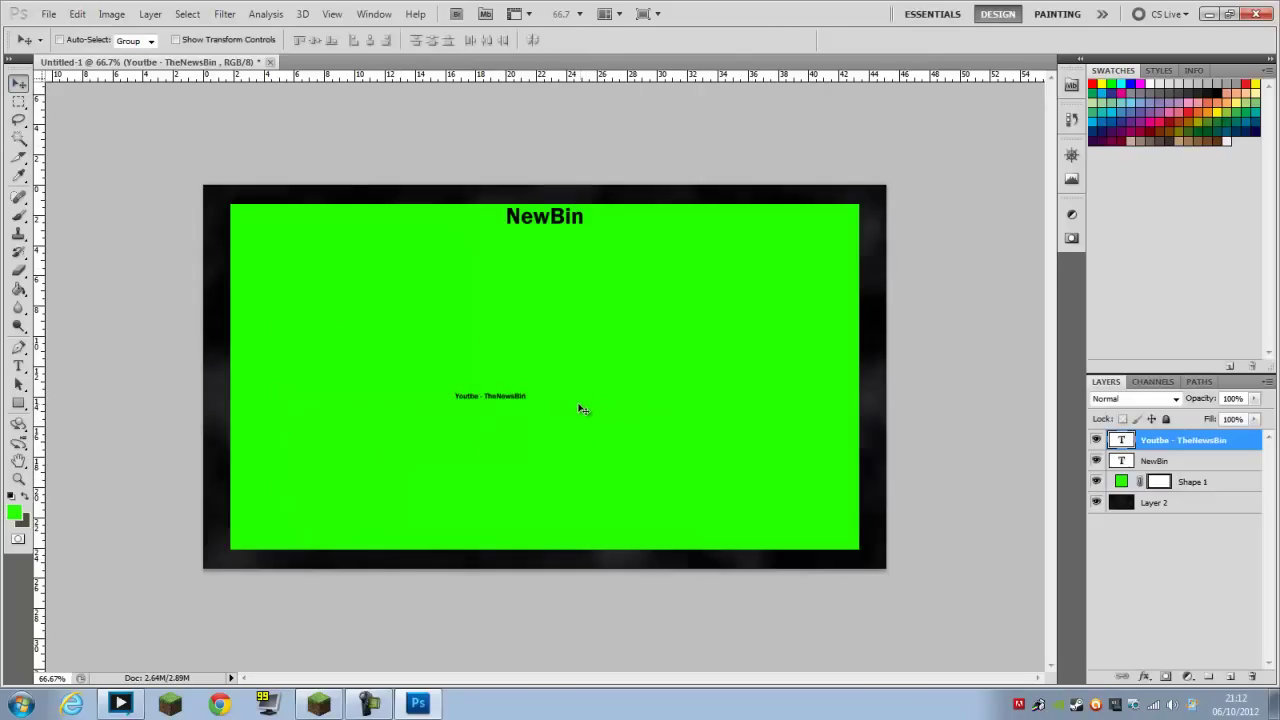
Step: Scale the "Youtbe - TheNewsBin" text to about 193% and move it to the green area's lower-left corner
{"action": "key", "text": "ctrl+t"}
{"action": "left_click_drag", "start_coordinate": [700, 398], "coordinate": [880, 302]}
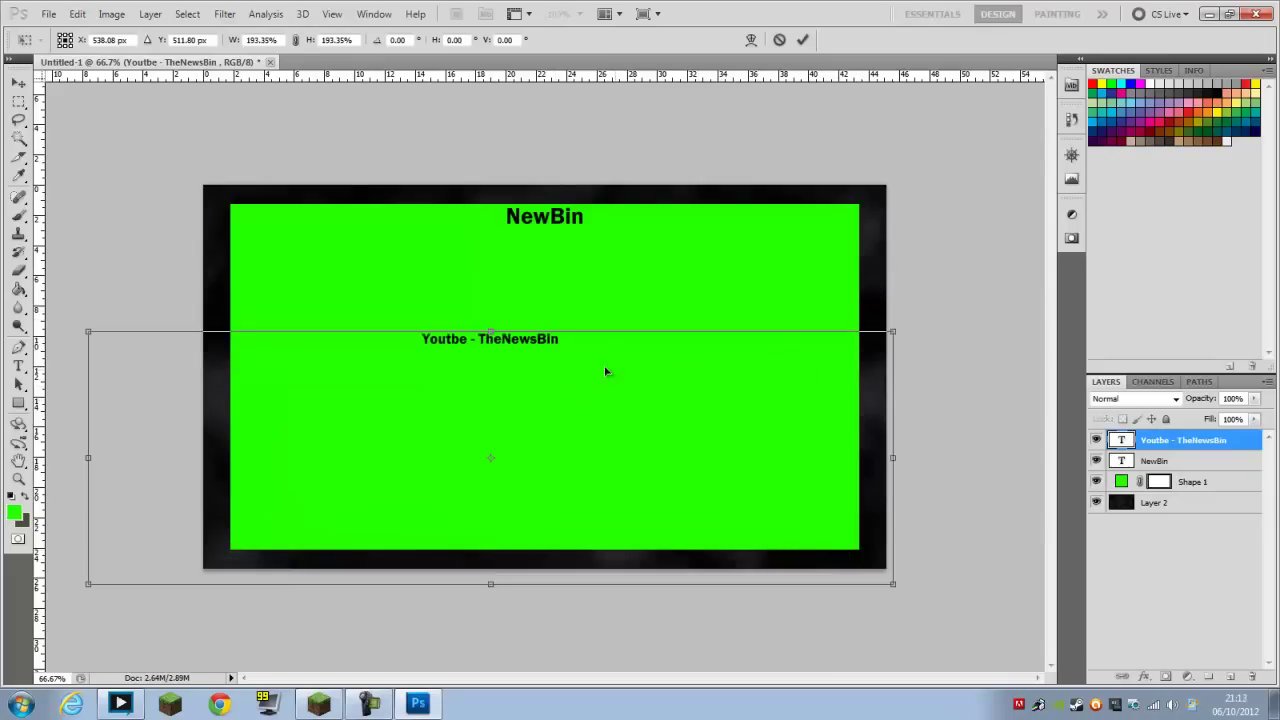
{"action": "left_click_drag", "start_coordinate": [606, 371], "coordinate": [371, 534]}
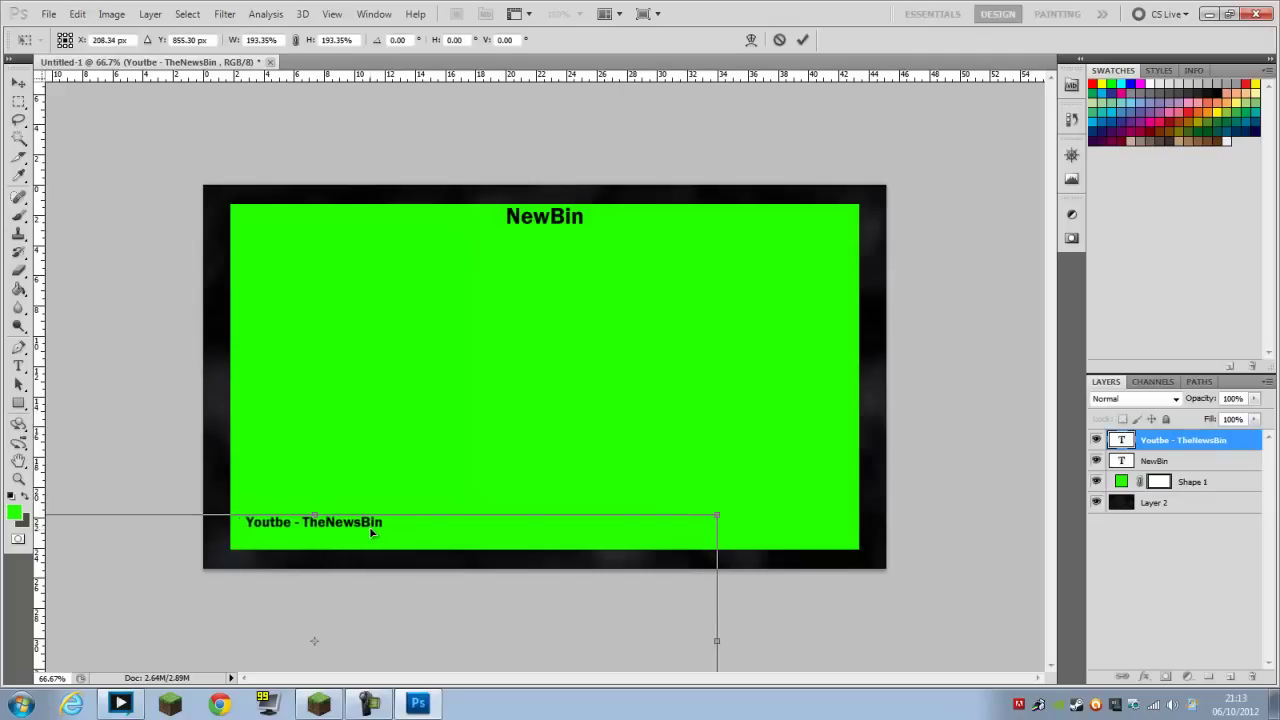
{"action": "key", "text": "Return"}
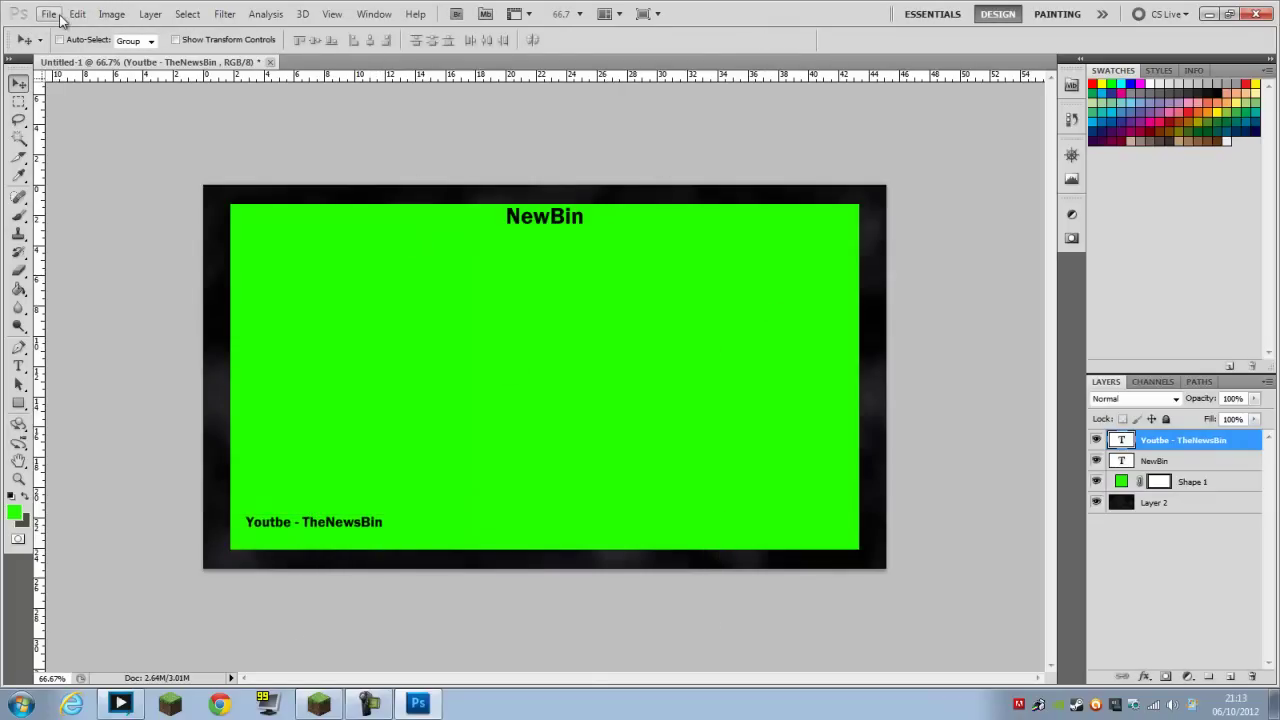
Step: Save the overlay for web as a PNG-24 on the Desktop, named "Overlay For Twitch And xsplit"
{"action": "left_click", "coordinate": [48, 14]}
{"action": "key", "text": "ctrl+alt+shift+s"}
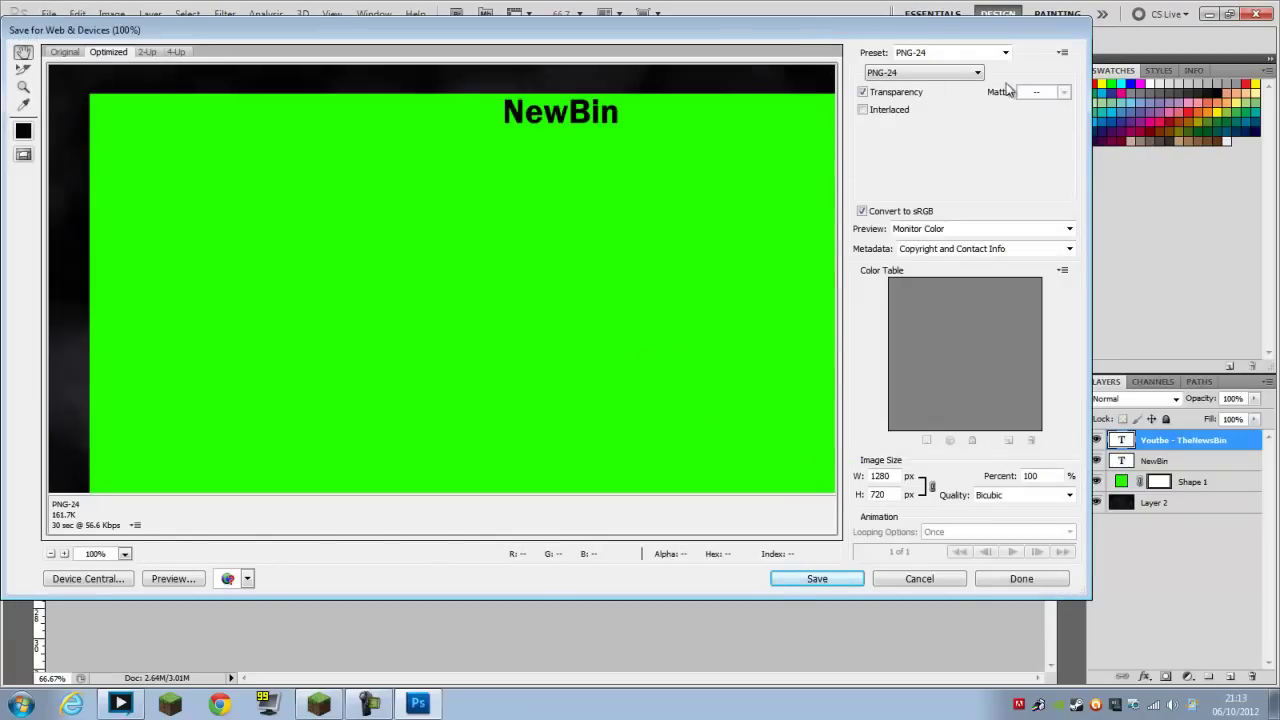
{"action": "left_click", "coordinate": [818, 579]}
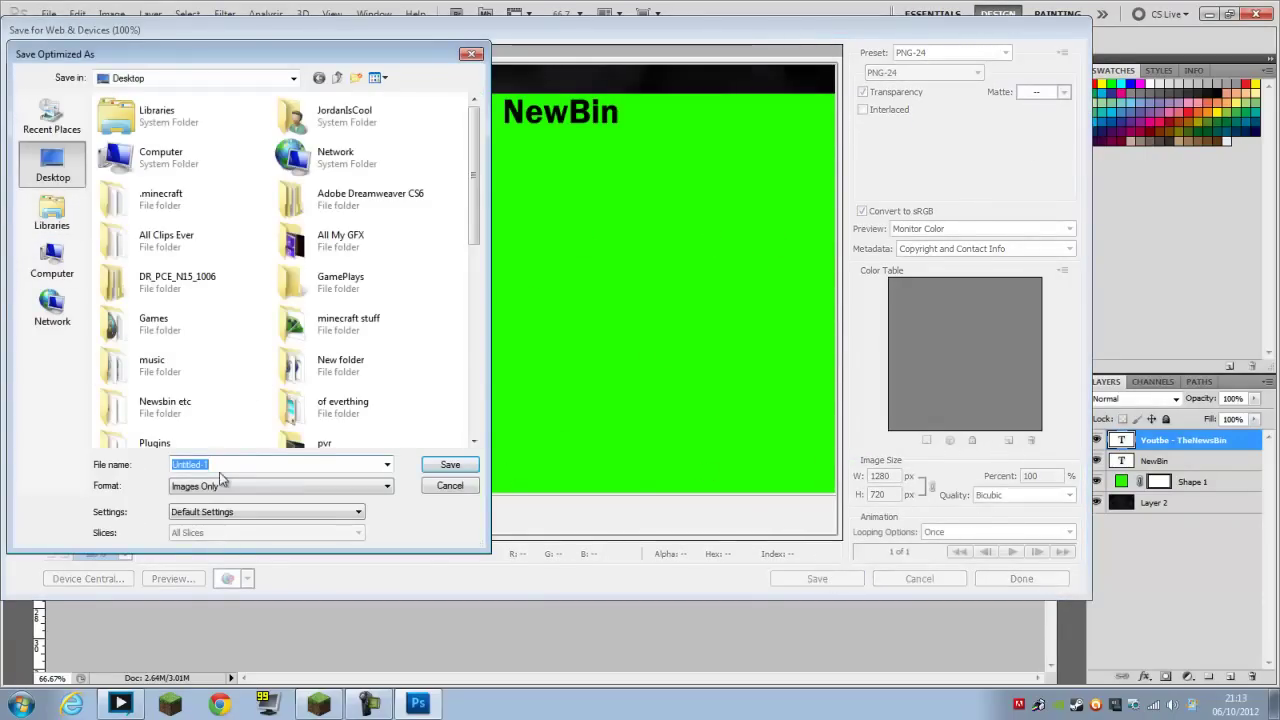
{"action": "type", "text": "Overl"}
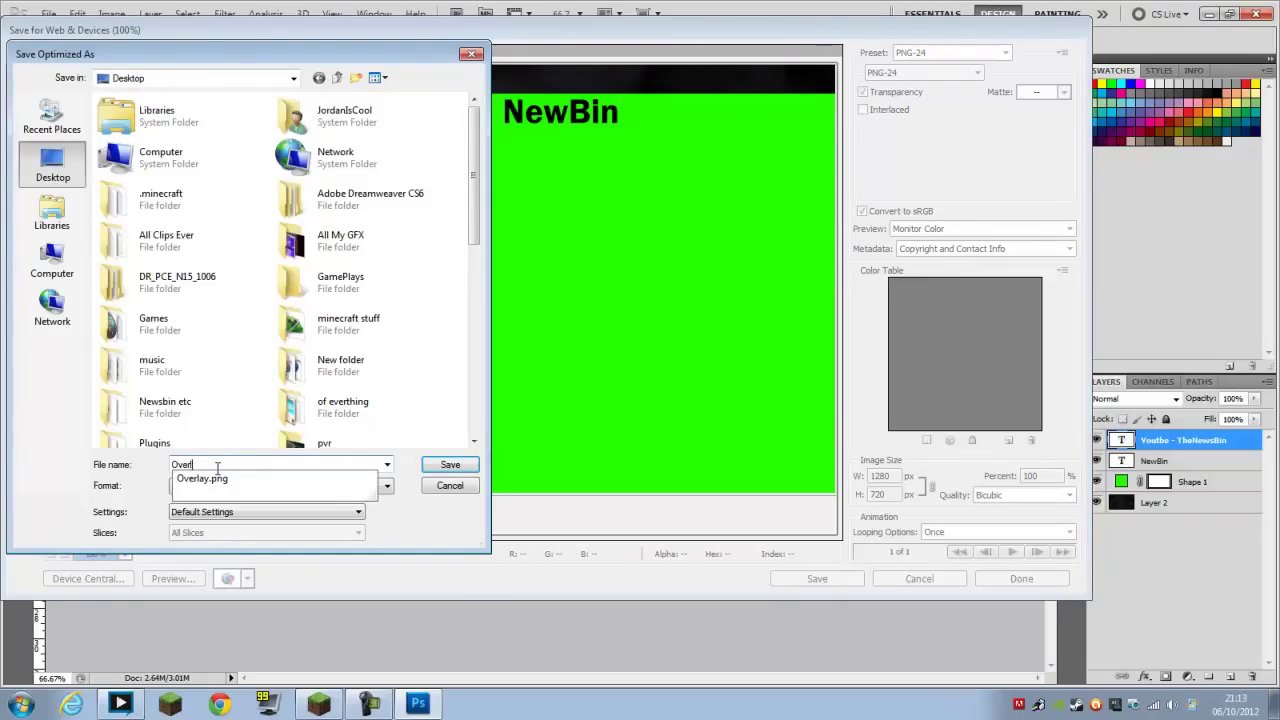
{"action": "type", "text": "ay Fo"}
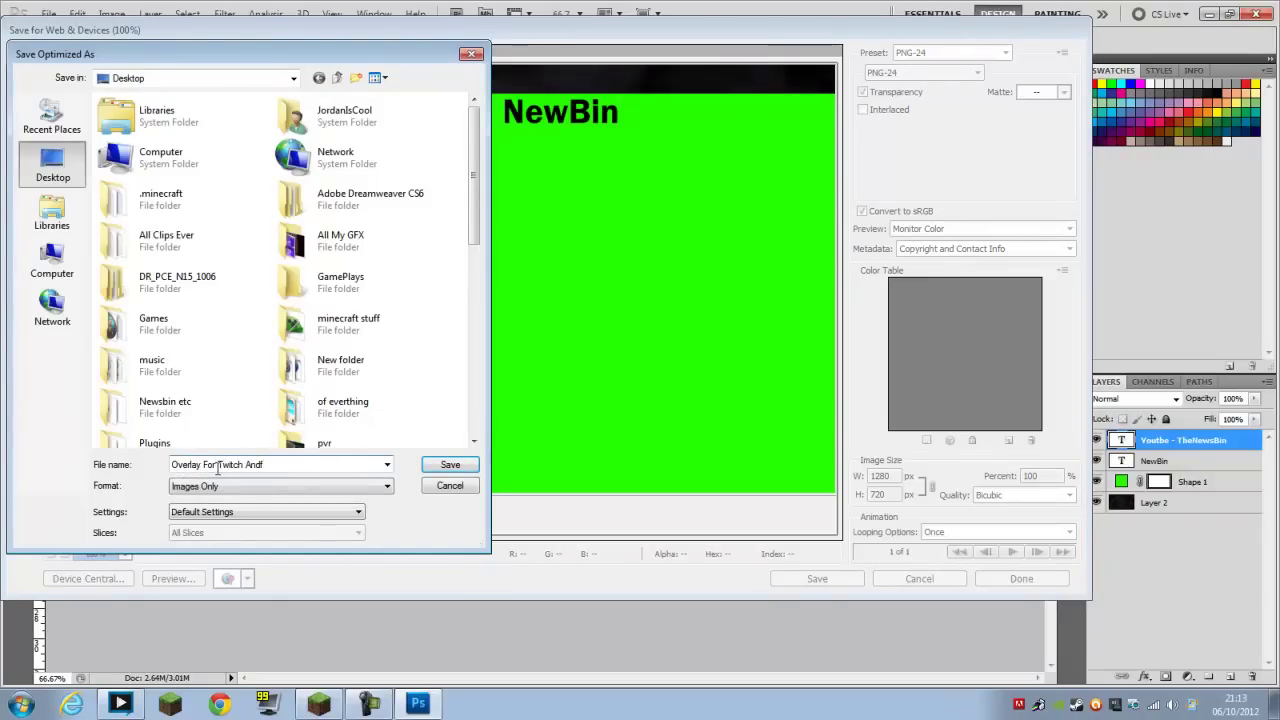
{"action": "type", "text": "r Twitch And xbox"}
{"action": "key", "text": "Return"}
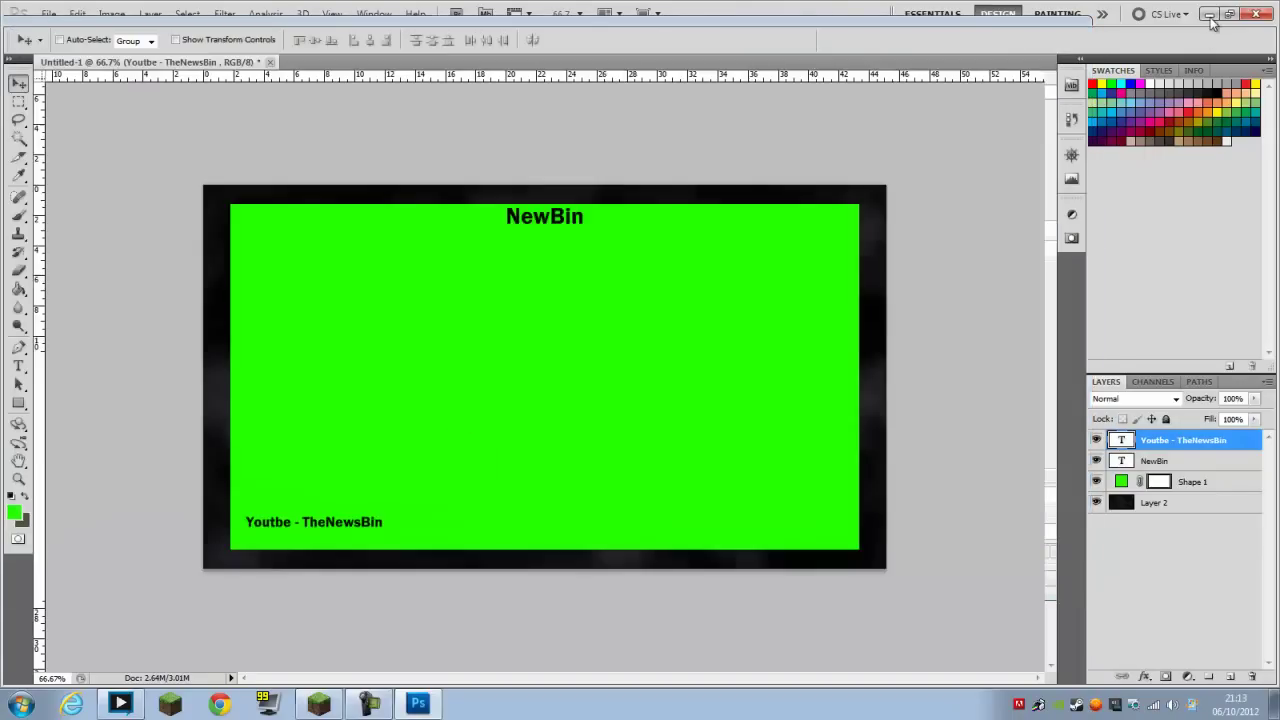
Step: Switch to XSplit Broadcaster, add Overlay-For-Twitch-And-xsplit.png from the desktop to the scene and enlarge it to fill the preview
{"action": "left_click", "coordinate": [1209, 15]}
{"action": "left_click_drag", "start_coordinate": [765, 133], "coordinate": [1001, 252]}
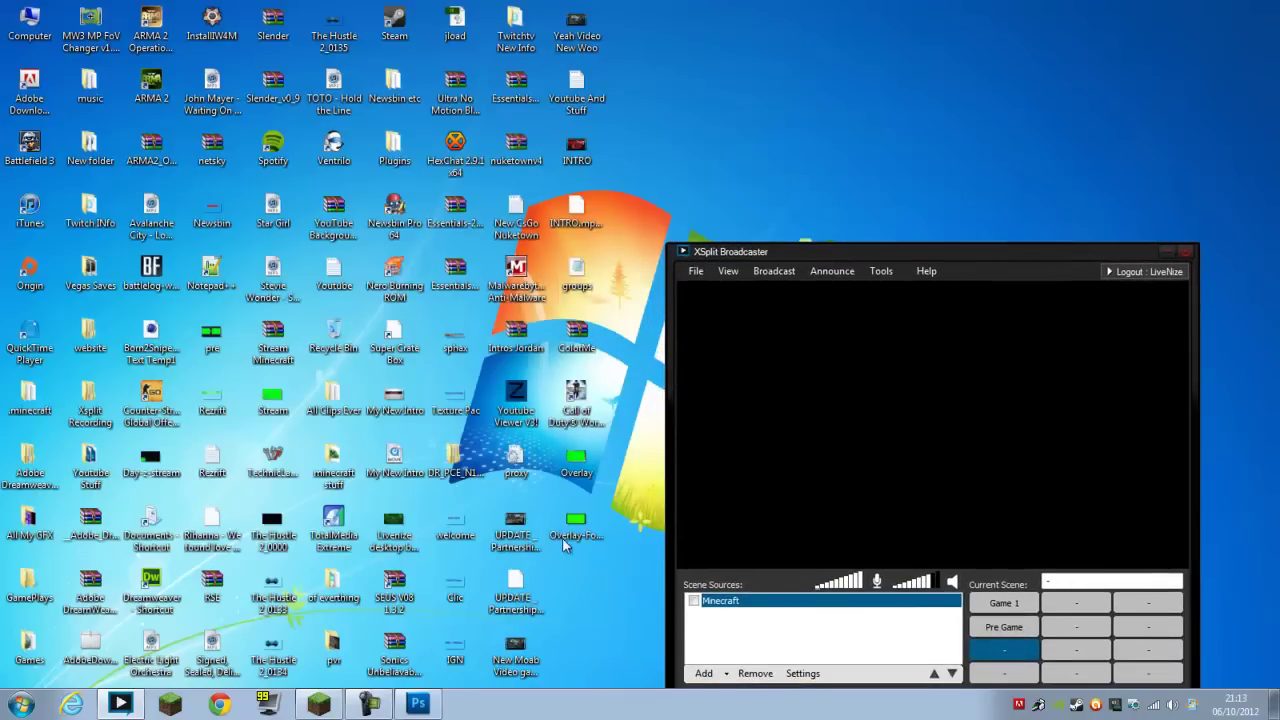
{"action": "left_click_drag", "start_coordinate": [811, 253], "coordinate": [772, 109]}
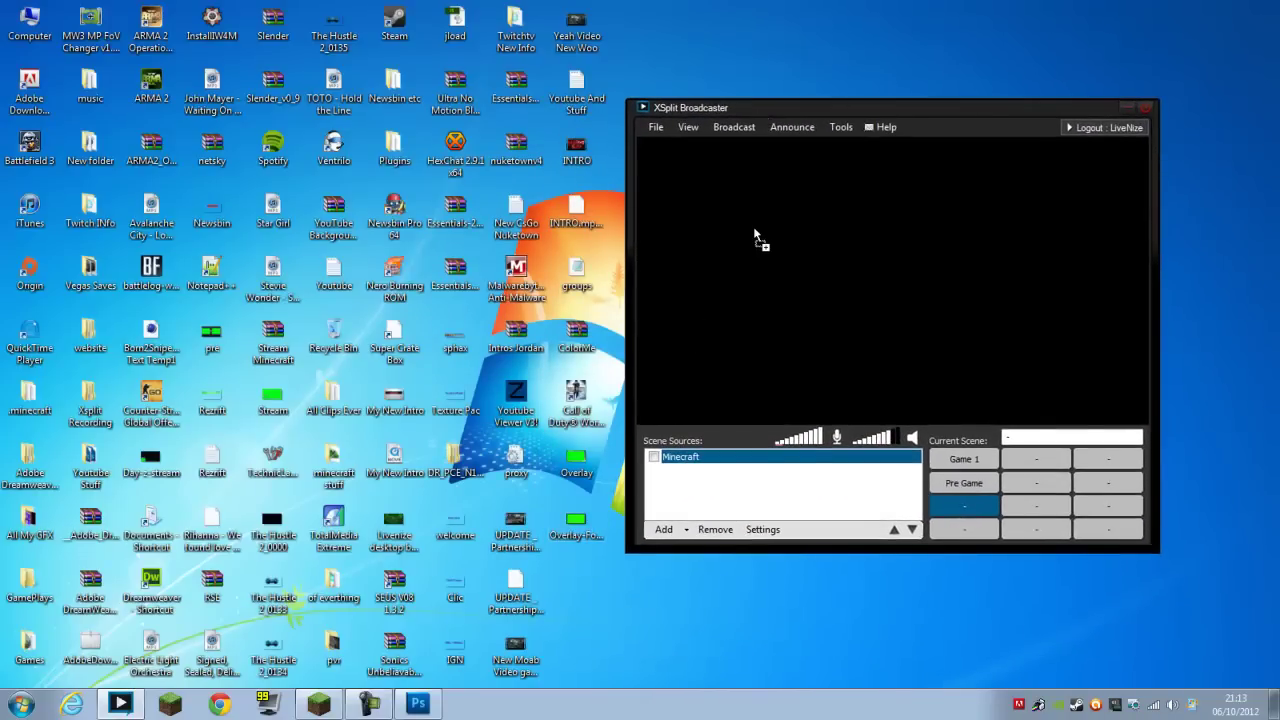
{"action": "left_click_drag", "start_coordinate": [755, 237], "coordinate": [758, 238]}
{"action": "left_click_drag", "start_coordinate": [892, 279], "coordinate": [1028, 212]}
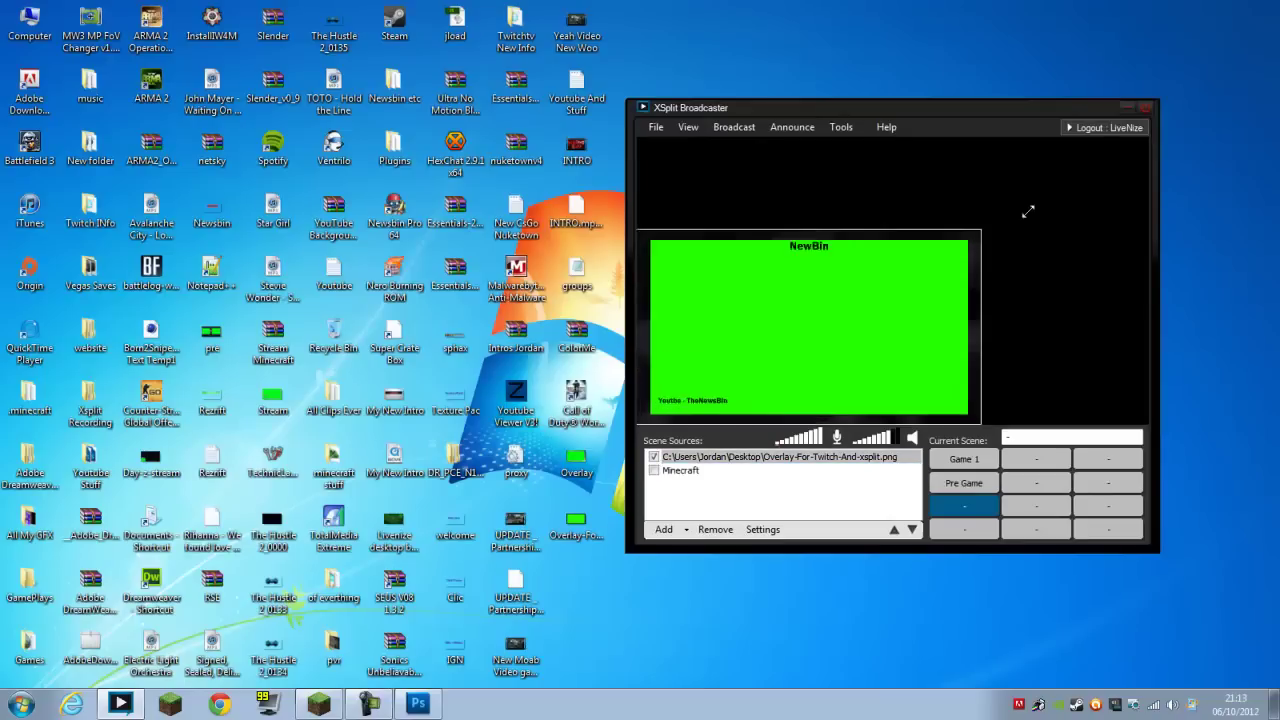
{"action": "left_click_drag", "start_coordinate": [957, 107], "coordinate": [761, 123]}
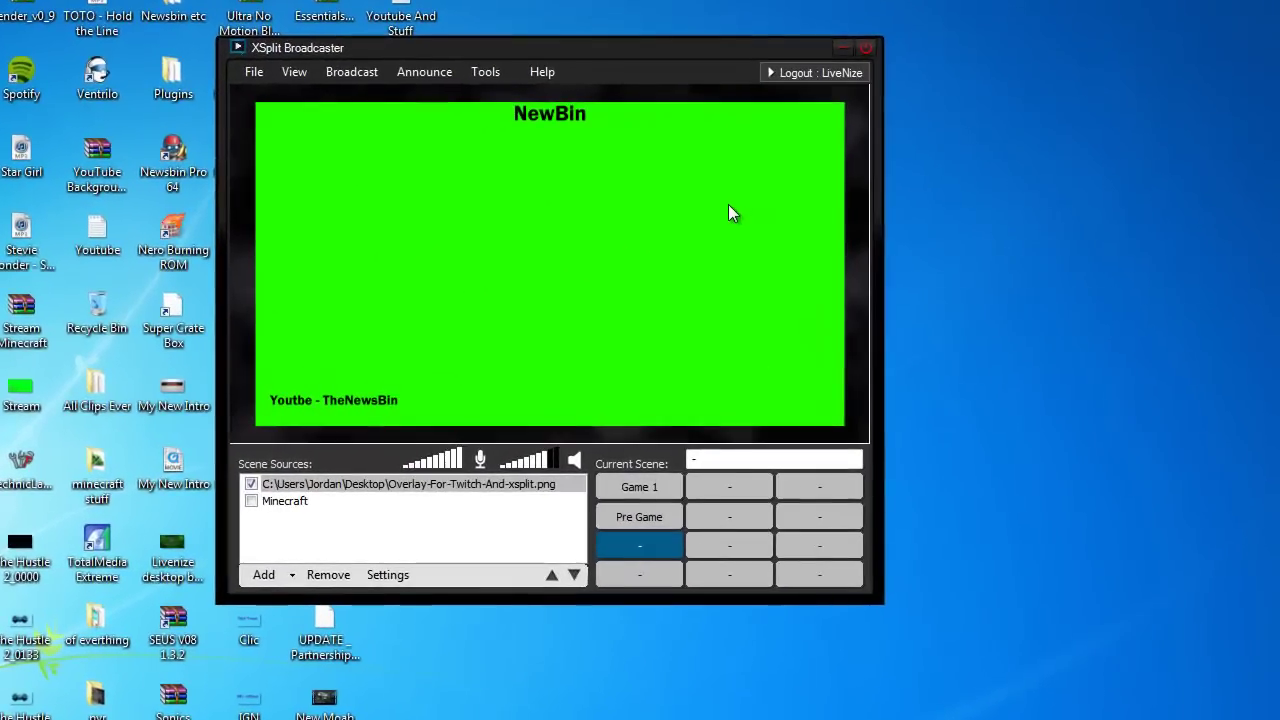
Step: Open the overlay source's position settings and turn off Keep aspect ratio
{"action": "right_click", "coordinate": [835, 245]}
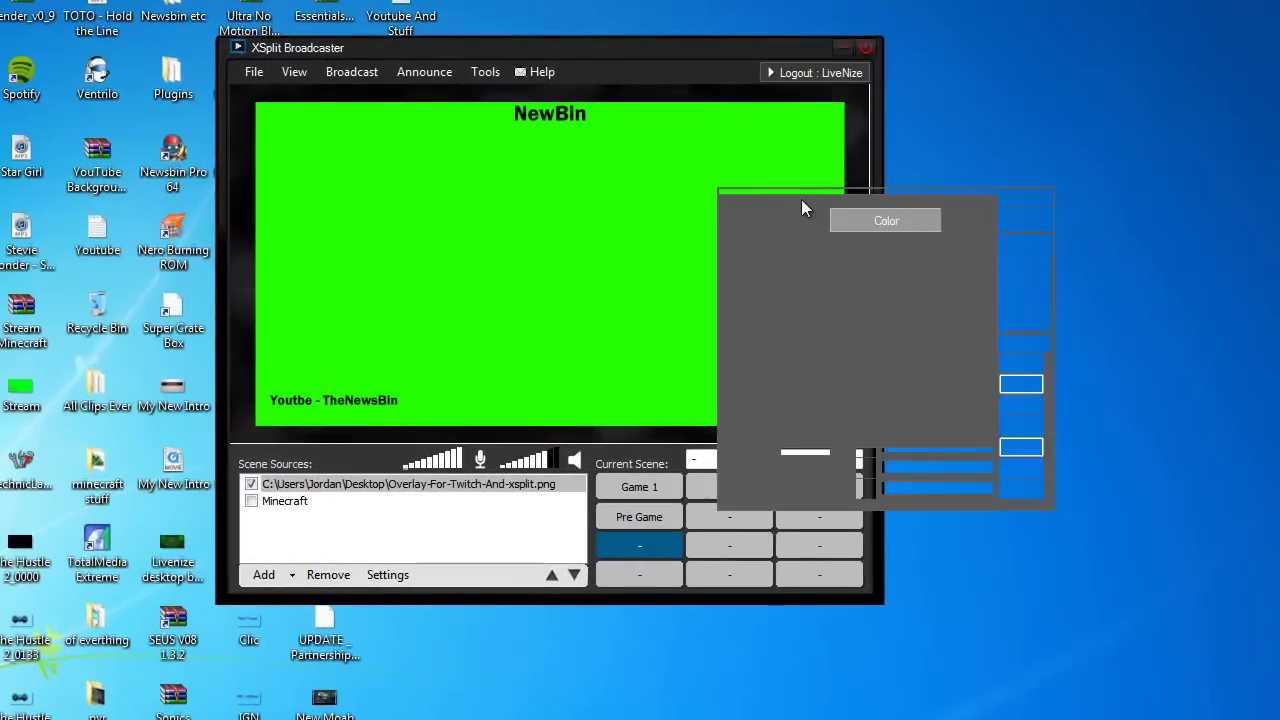
{"action": "left_click", "coordinate": [997, 220]}
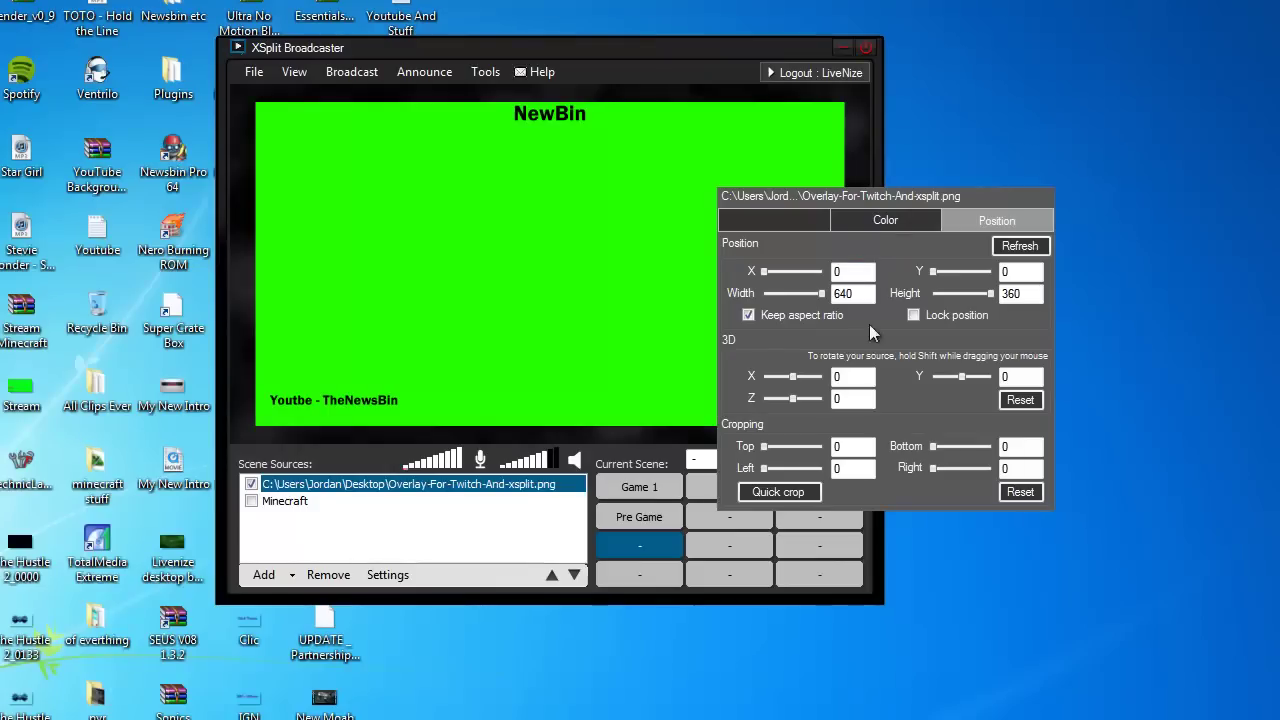
{"action": "left_click", "coordinate": [748, 315]}
Step: Enable Chroma key for the overlay, sample its green area with the Eyedrop Tool and raise the key's first threshold value
{"action": "left_click", "coordinate": [860, 225]}
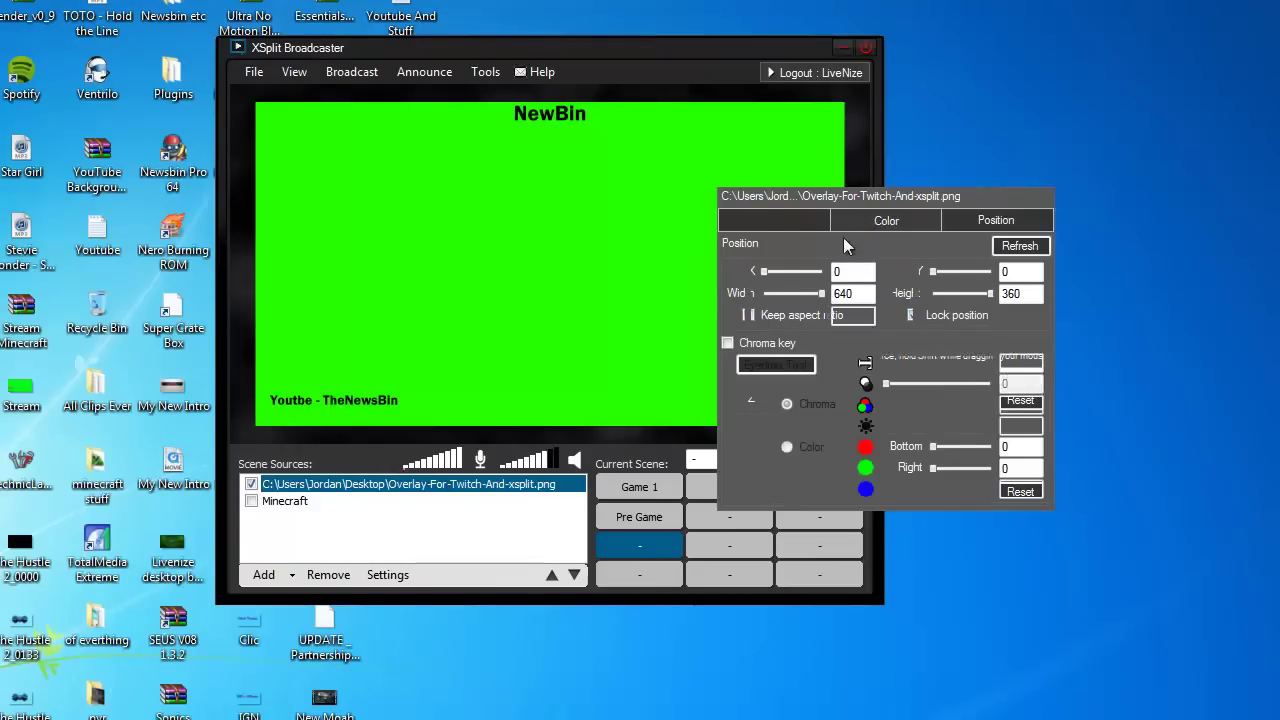
{"action": "left_click", "coordinate": [749, 345]}
{"action": "left_click", "coordinate": [765, 366]}
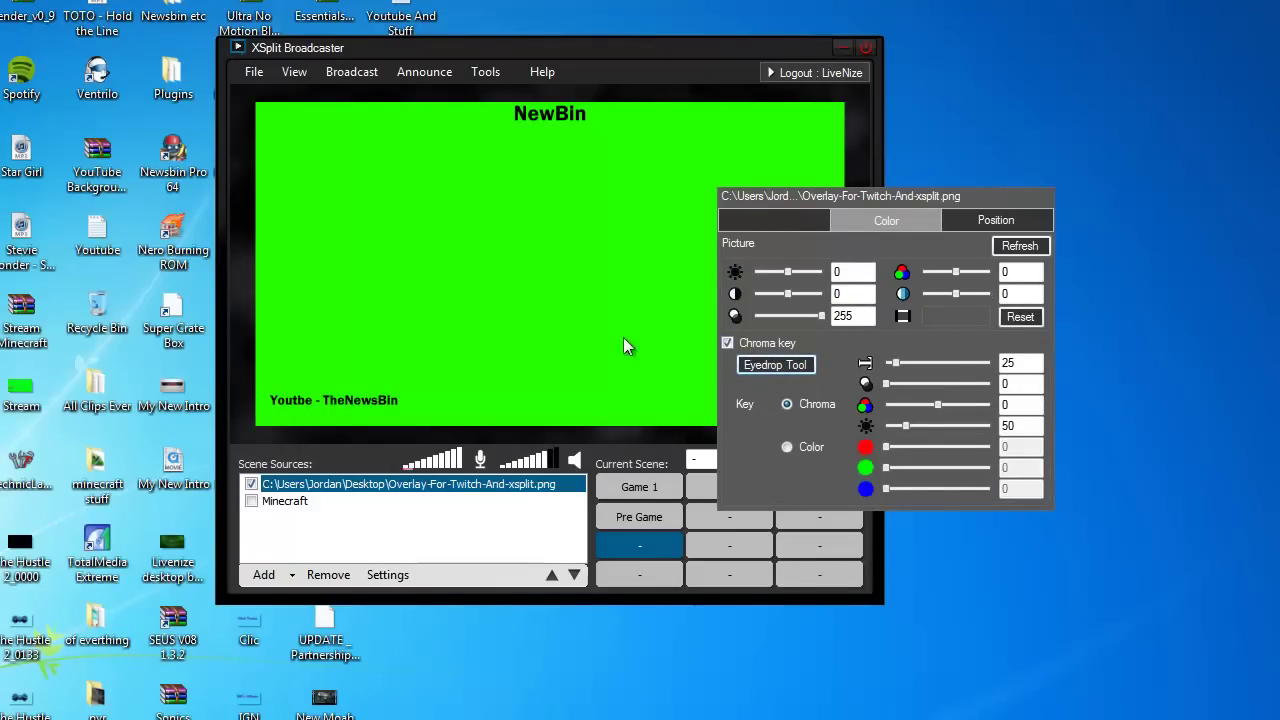
{"action": "left_click", "coordinate": [461, 219]}
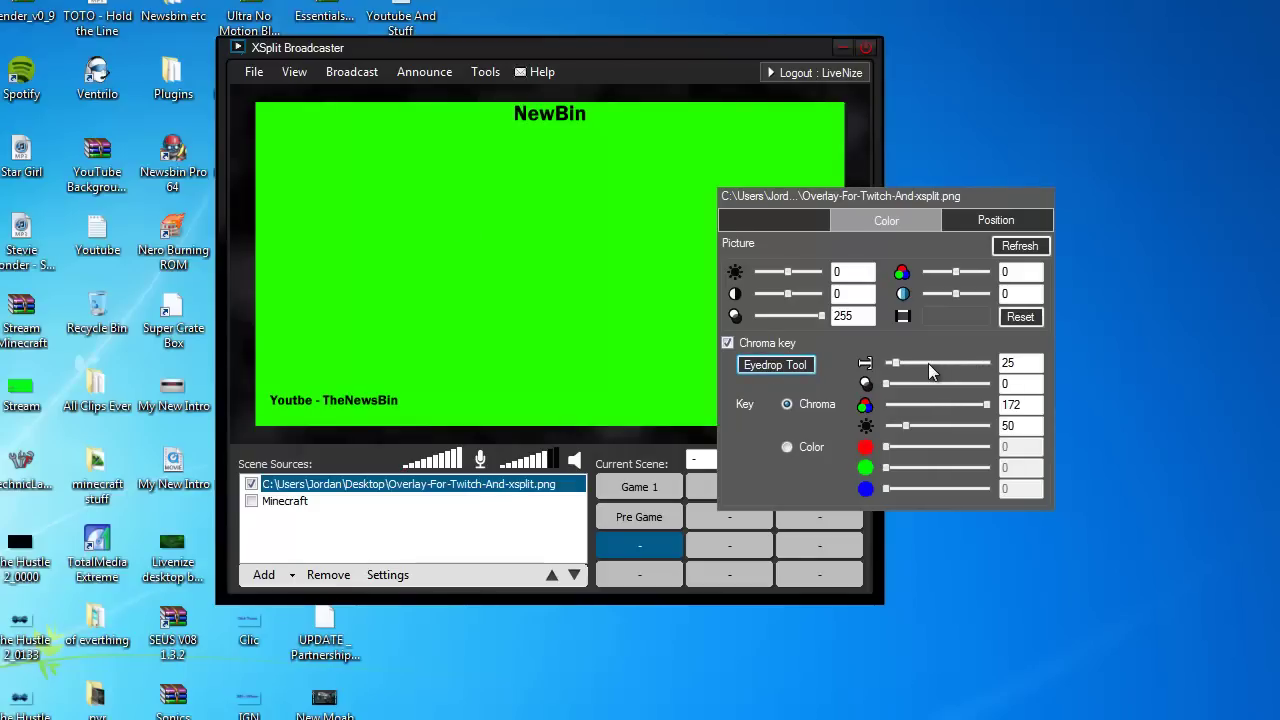
{"action": "left_click_drag", "start_coordinate": [895, 363], "coordinate": [921, 358]}
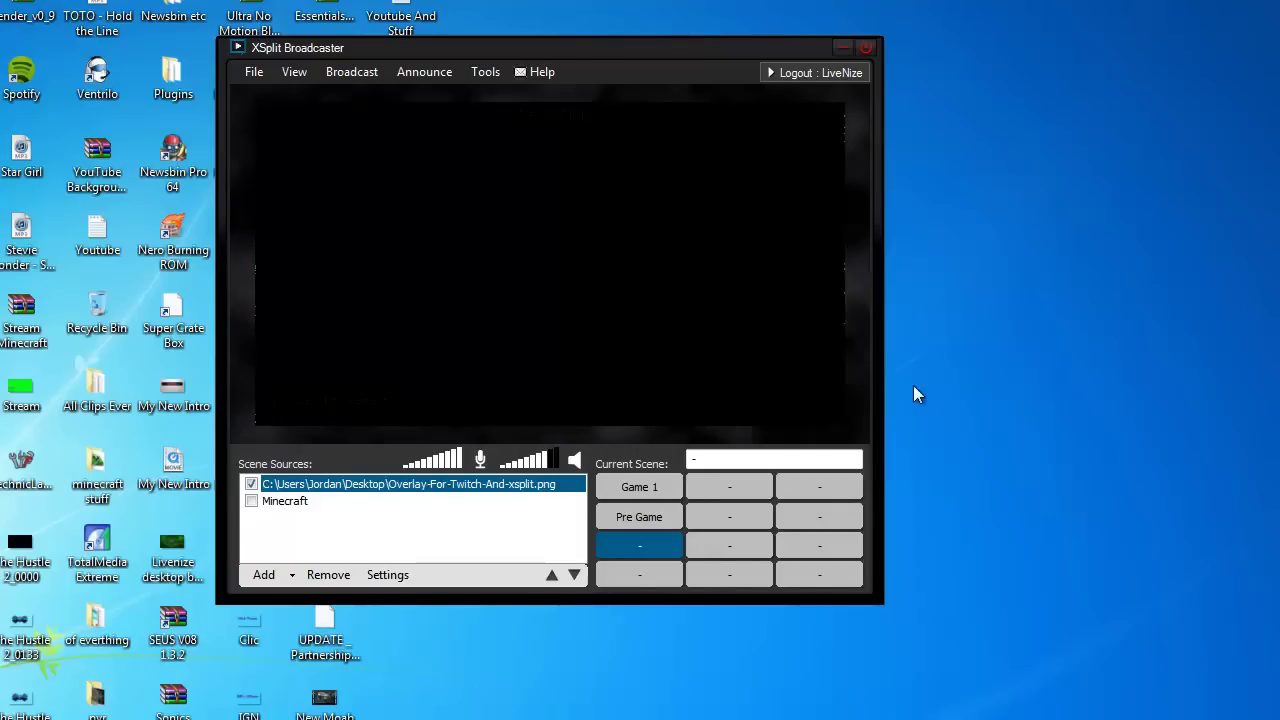
Step: Readjust the overlay's chroma key and turn on the Minecraft source in the scene
{"action": "right_click", "coordinate": [651, 320]}
{"action": "mouse_move", "coordinate": [835, 549]}
{"action": "left_mouse_down"}
{"action": "mouse_move", "coordinate": [743, 545]}
{"action": "mouse_move", "coordinate": [832, 542]}
{"action": "left_mouse_up"}
{"action": "left_click", "coordinate": [429, 505]}
{"action": "left_click", "coordinate": [251, 501]}
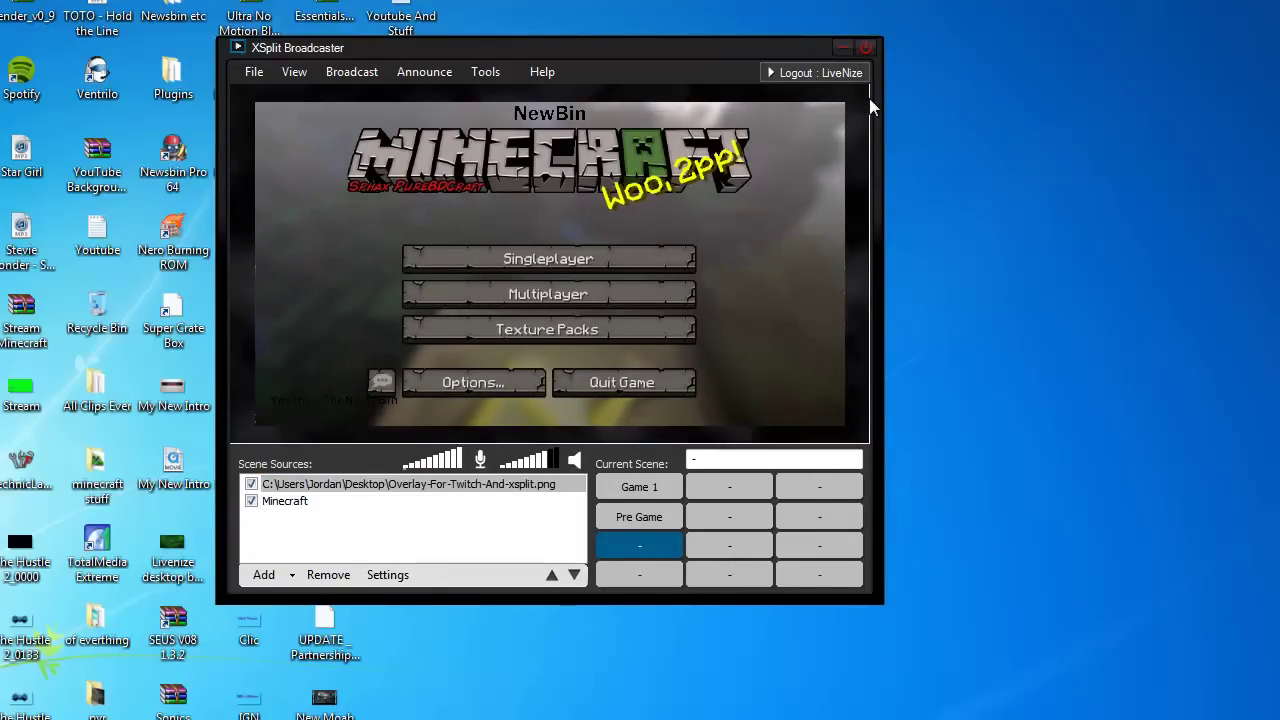
Step: Reorder the overlay below Minecraft in the scene sources, then shrink the Minecraft capture and position it inside the overlay's border
{"action": "left_click_drag", "start_coordinate": [395, 485], "coordinate": [402, 515]}
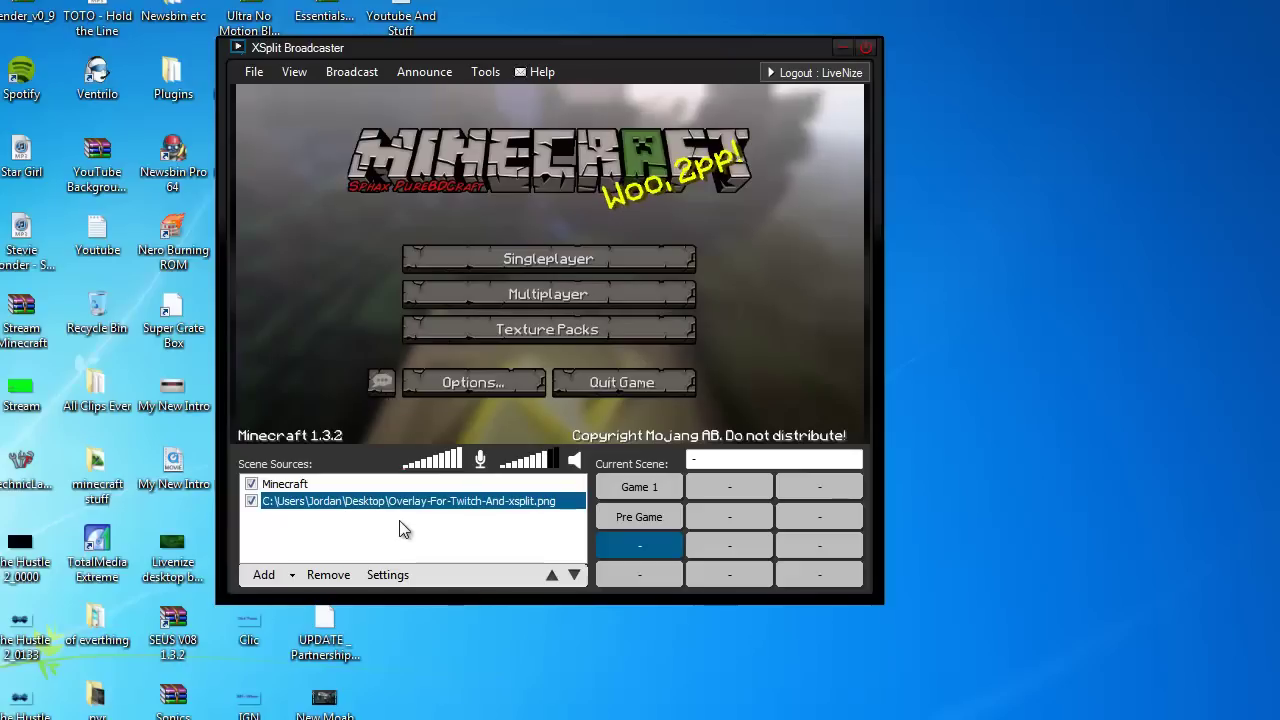
{"action": "left_click_drag", "start_coordinate": [236, 88], "coordinate": [355, 199]}
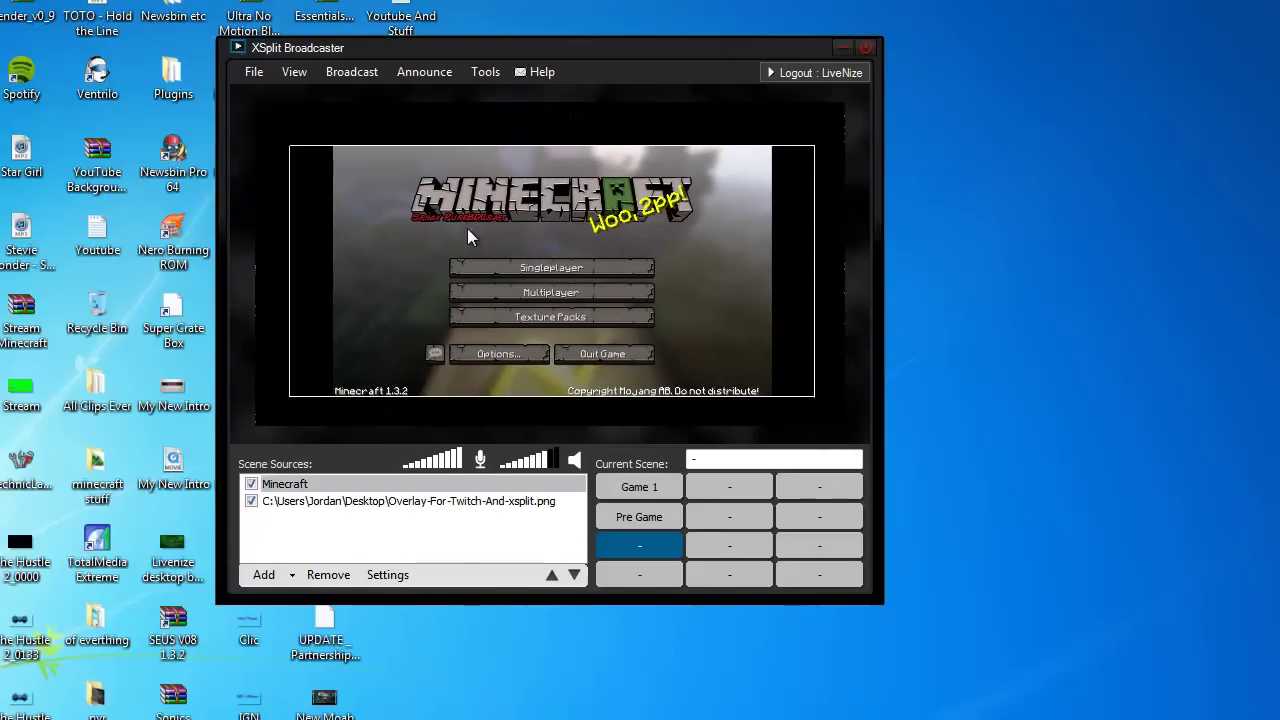
{"action": "left_click_drag", "start_coordinate": [467, 228], "coordinate": [484, 206]}
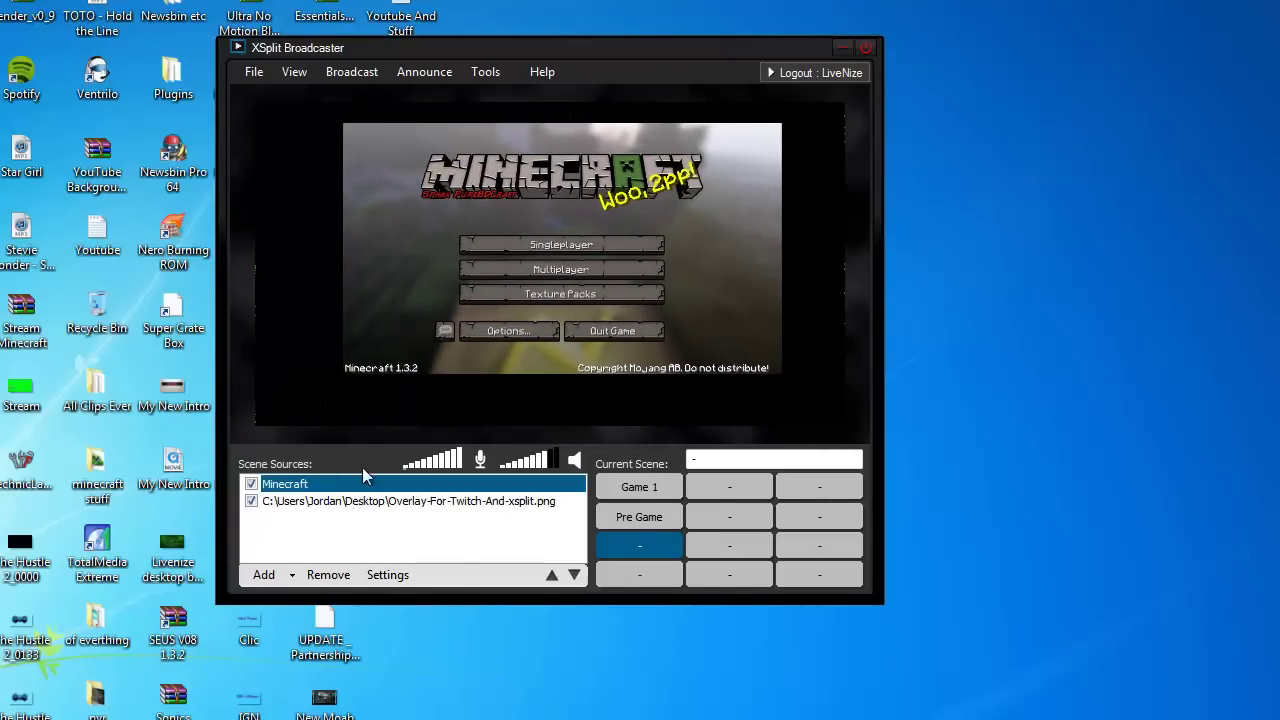
Step: Reorder the scene sources so the overlay is listed above Minecraft, and select each source in turn
{"action": "left_click_drag", "start_coordinate": [362, 484], "coordinate": [428, 502]}
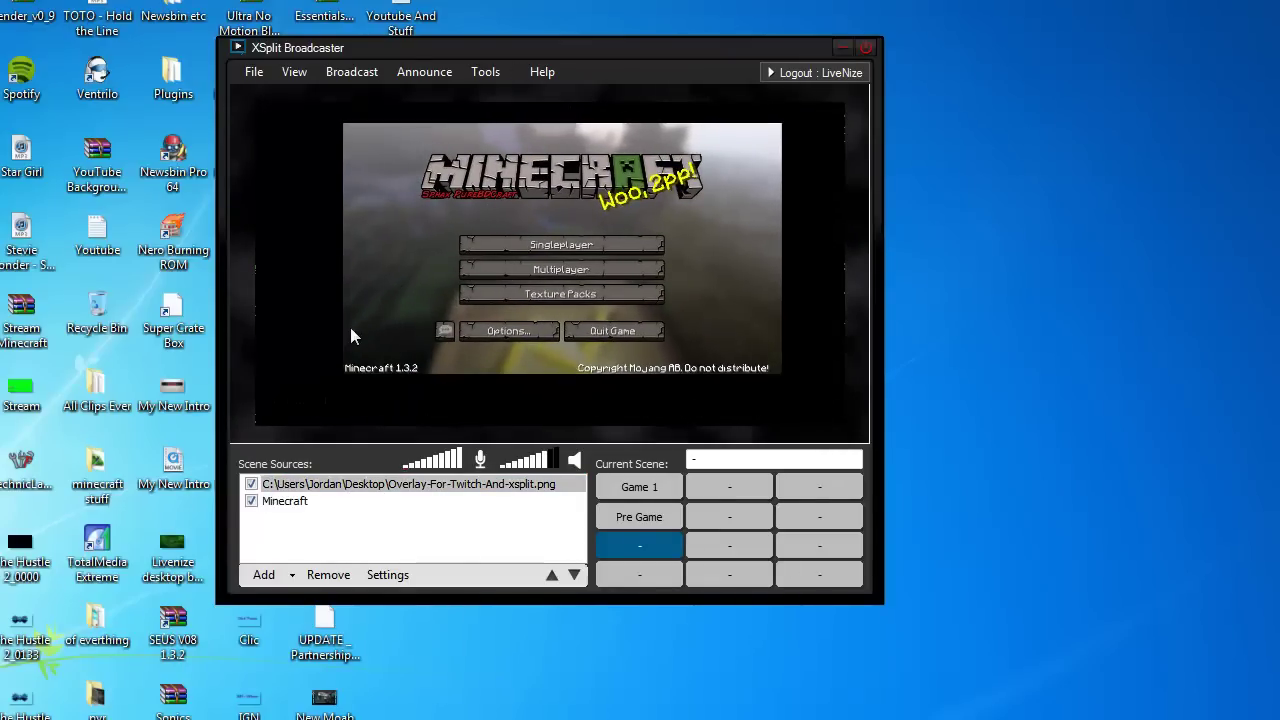
{"action": "left_click", "coordinate": [368, 486]}
{"action": "left_click", "coordinate": [357, 497]}
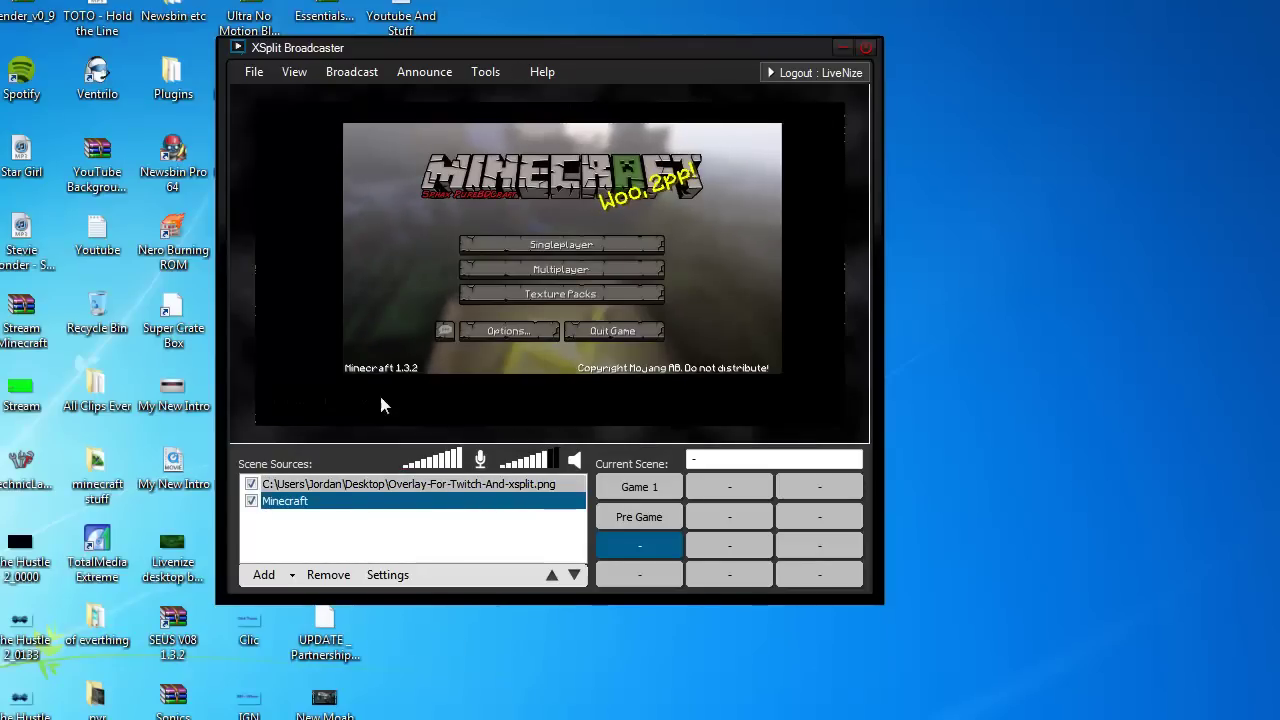
{"action": "left_click", "coordinate": [281, 486]}
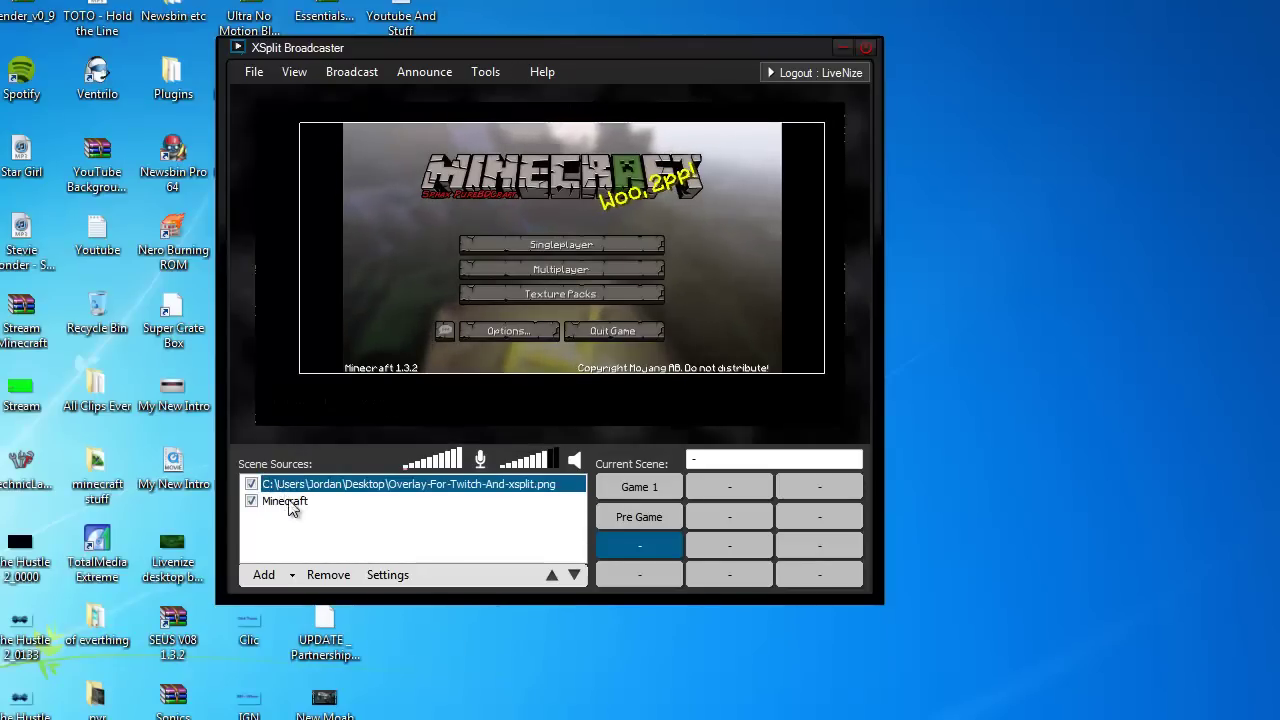
{"action": "left_click", "coordinate": [337, 408]}
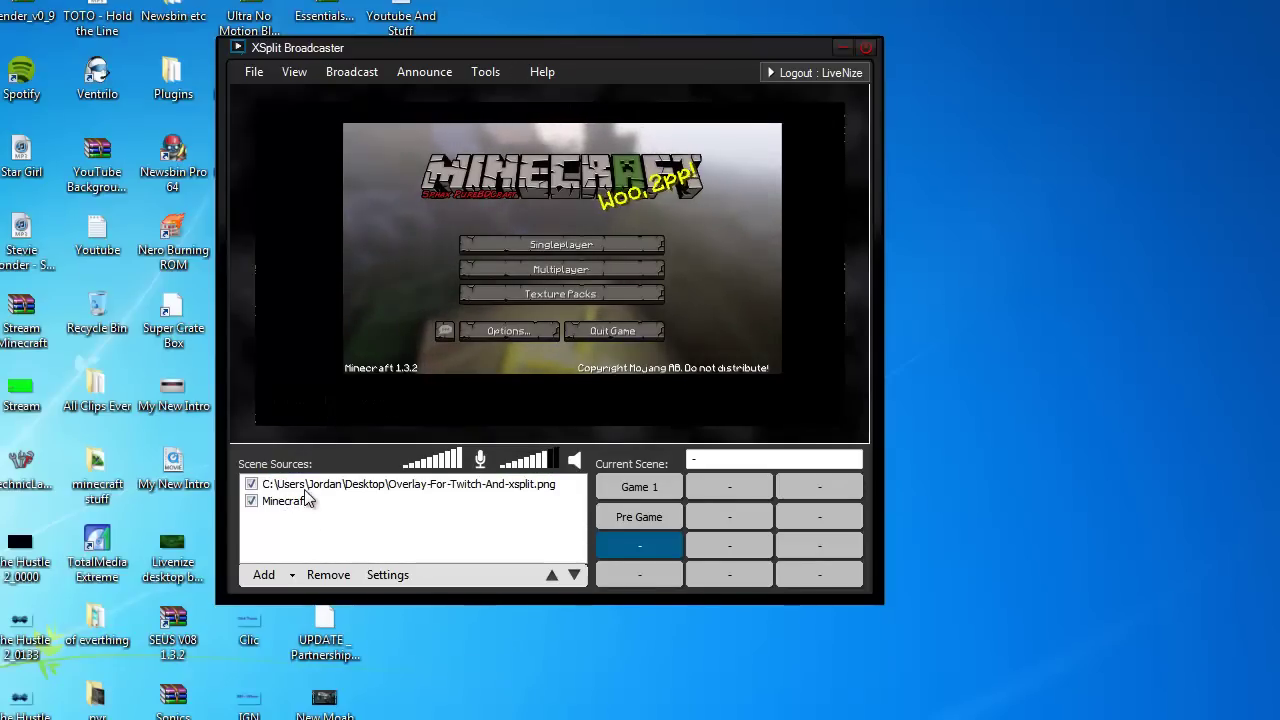
Step: List Minecraft above the overlay, move its capture toward the scene's lower-left and enlarge it to the border's upper-right inner corner
{"action": "left_click_drag", "start_coordinate": [306, 486], "coordinate": [306, 511]}
{"action": "left_click", "coordinate": [482, 290]}
{"action": "left_click_drag", "start_coordinate": [482, 290], "coordinate": [405, 344]}
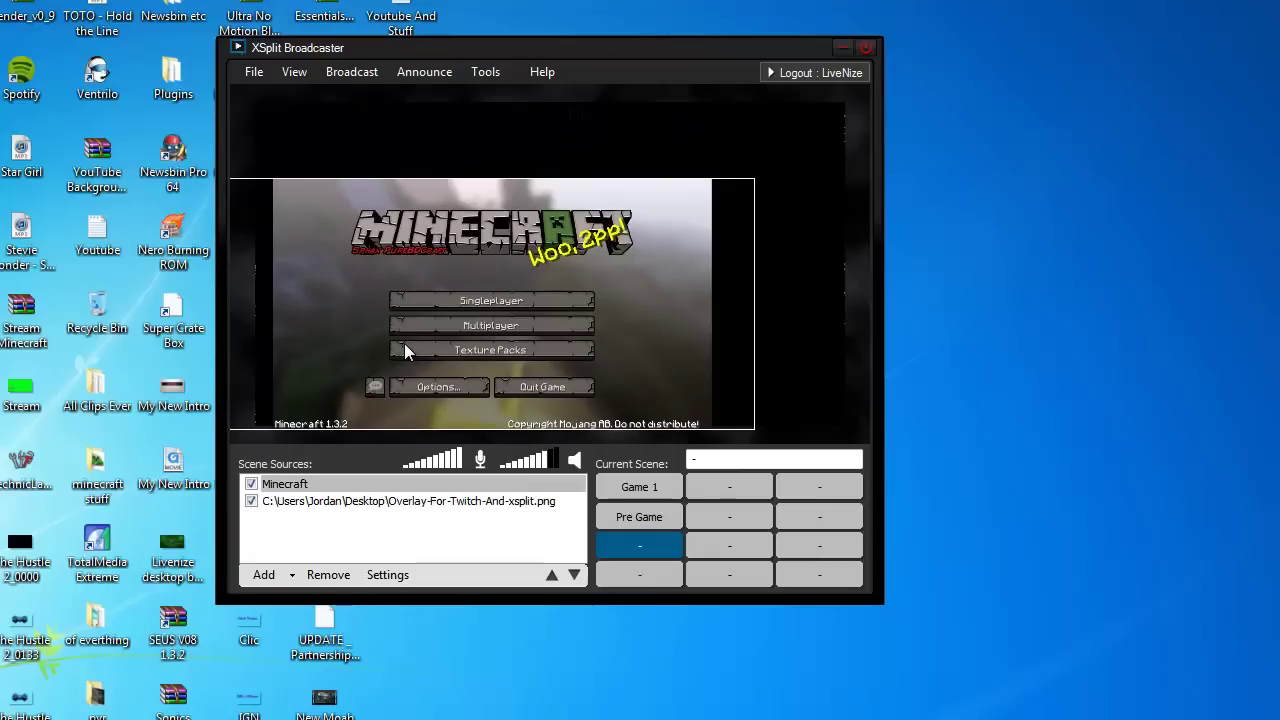
{"action": "left_click_drag", "start_coordinate": [755, 180], "coordinate": [843, 106]}
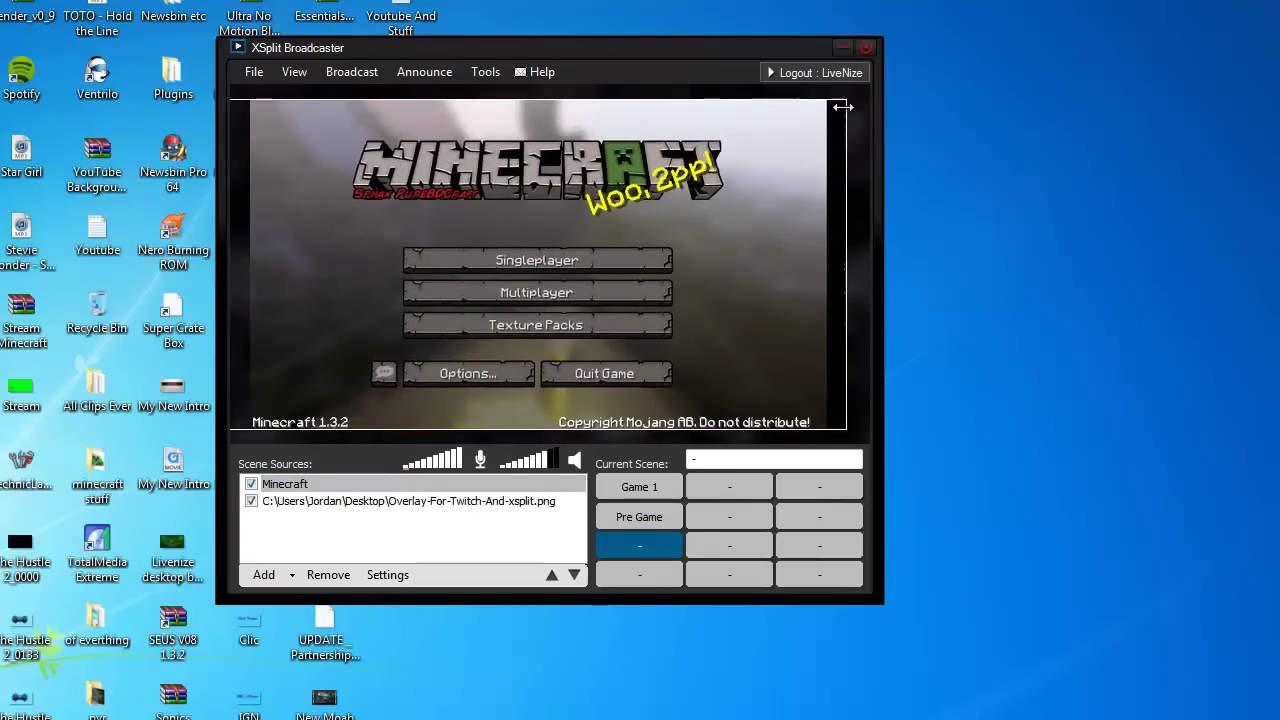
Step: Replace Overlay-For-Twitch-And-xsplit.png in the scene sources with Overlay.png from the desktop
{"action": "left_click", "coordinate": [380, 501]}
{"action": "key", "text": "Delete"}
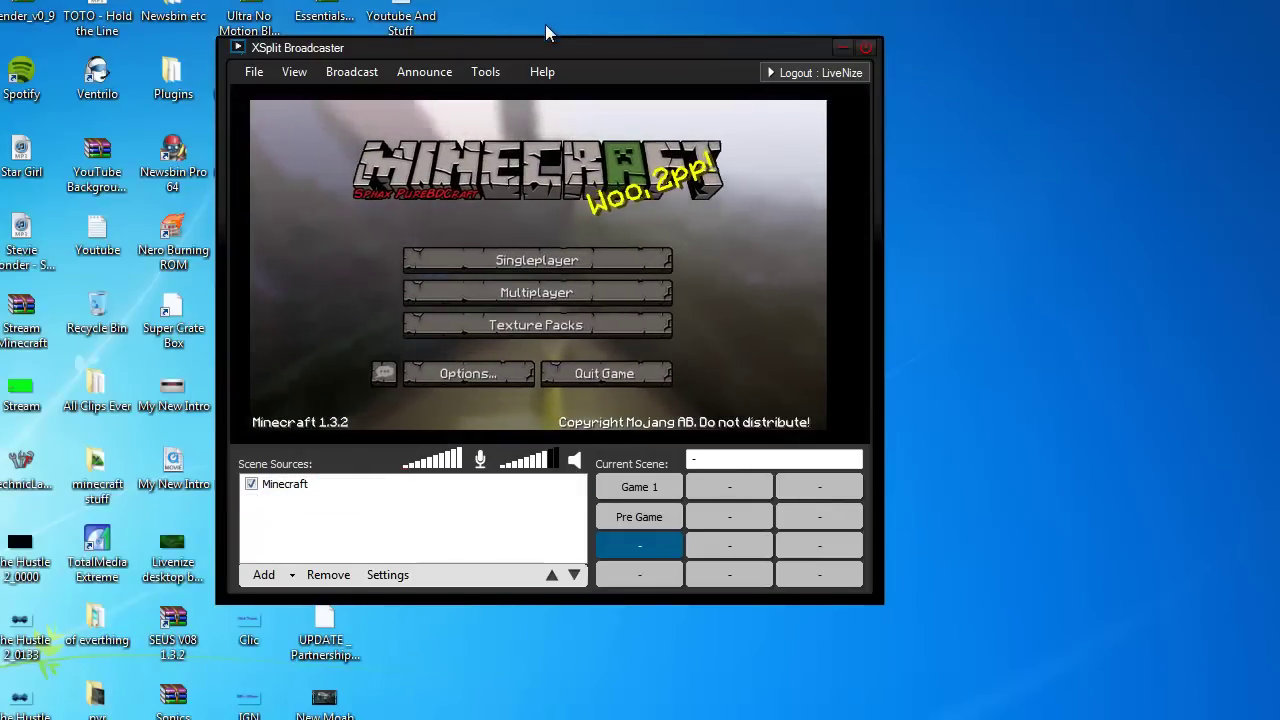
{"action": "left_click_drag", "start_coordinate": [572, 45], "coordinate": [780, 45]}
{"action": "left_click_drag", "start_coordinate": [400, 466], "coordinate": [603, 283]}
Step: Move the Overlay.png source to the preview's upper-left corner and enlarge it to fill the whole scene
{"action": "left_click_drag", "start_coordinate": [908, 328], "coordinate": [481, 99]}
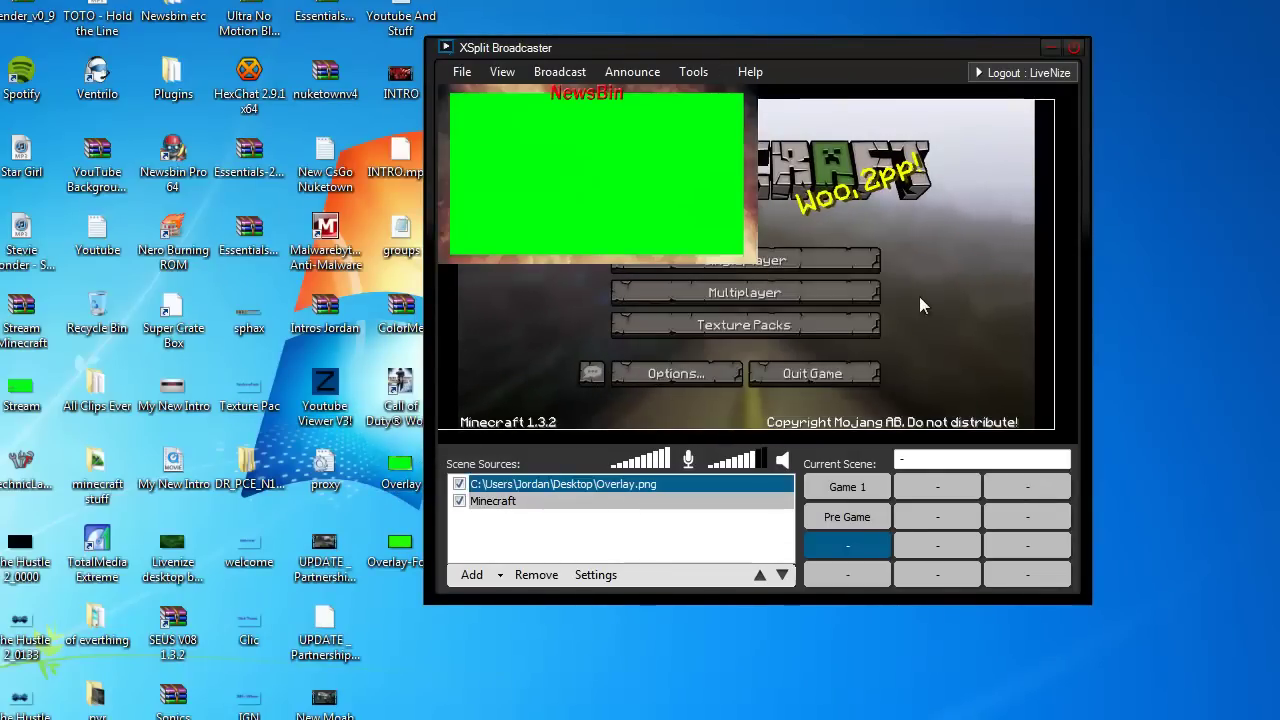
{"action": "left_click_drag", "start_coordinate": [756, 262], "coordinate": [990, 594]}
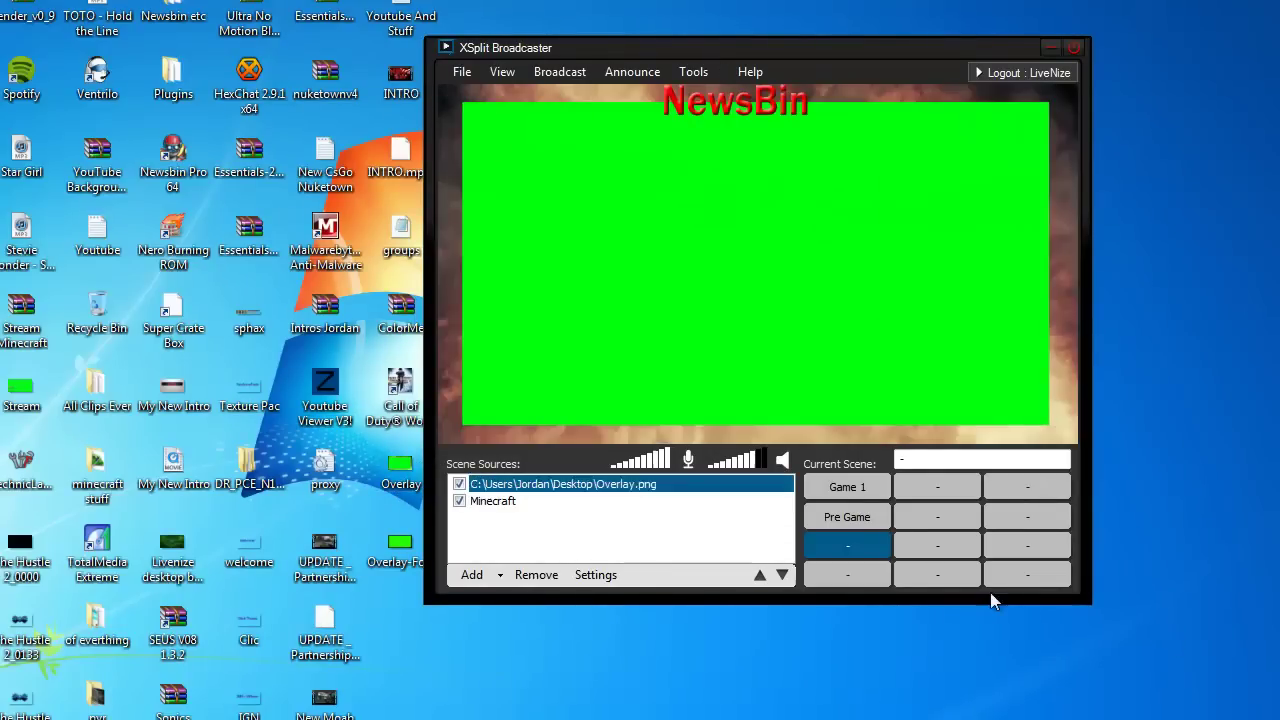
{"action": "left_click", "coordinate": [483, 469]}
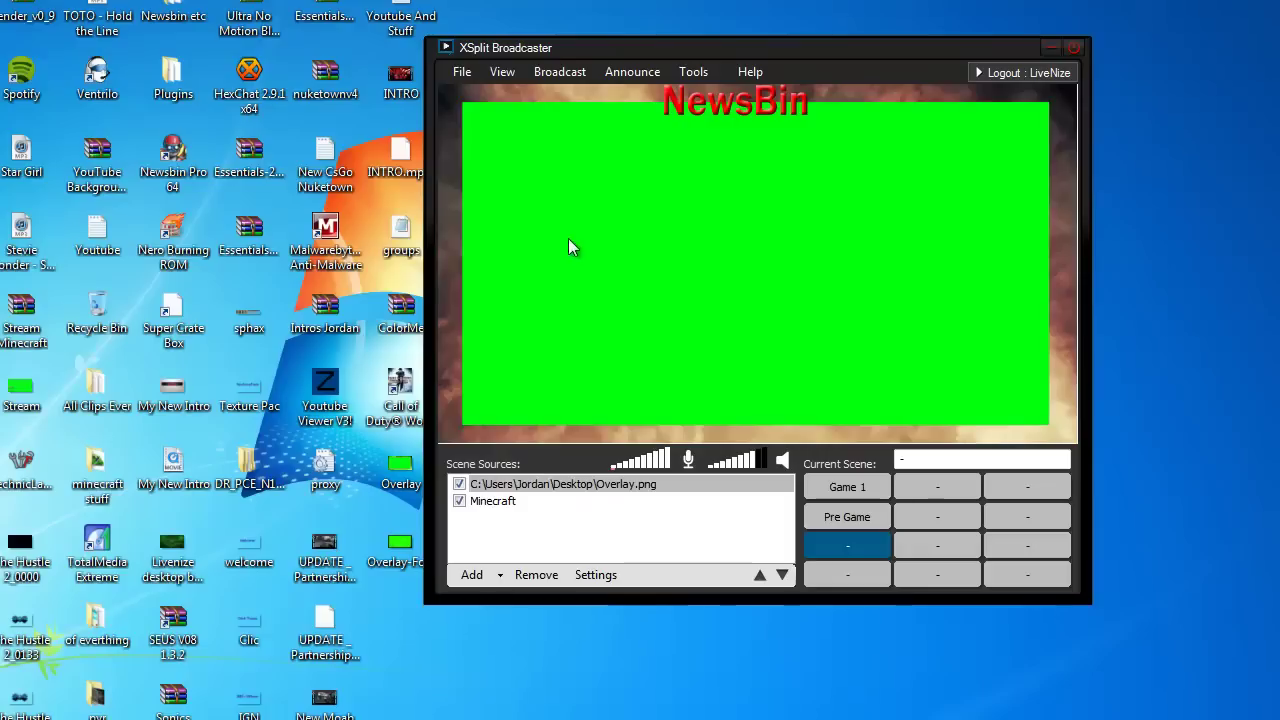
Step: Enable the chroma key on Overlay.png, set its range to 87 and hue to -180, and adjust the key's brightness
{"action": "right_click", "coordinate": [659, 219]}
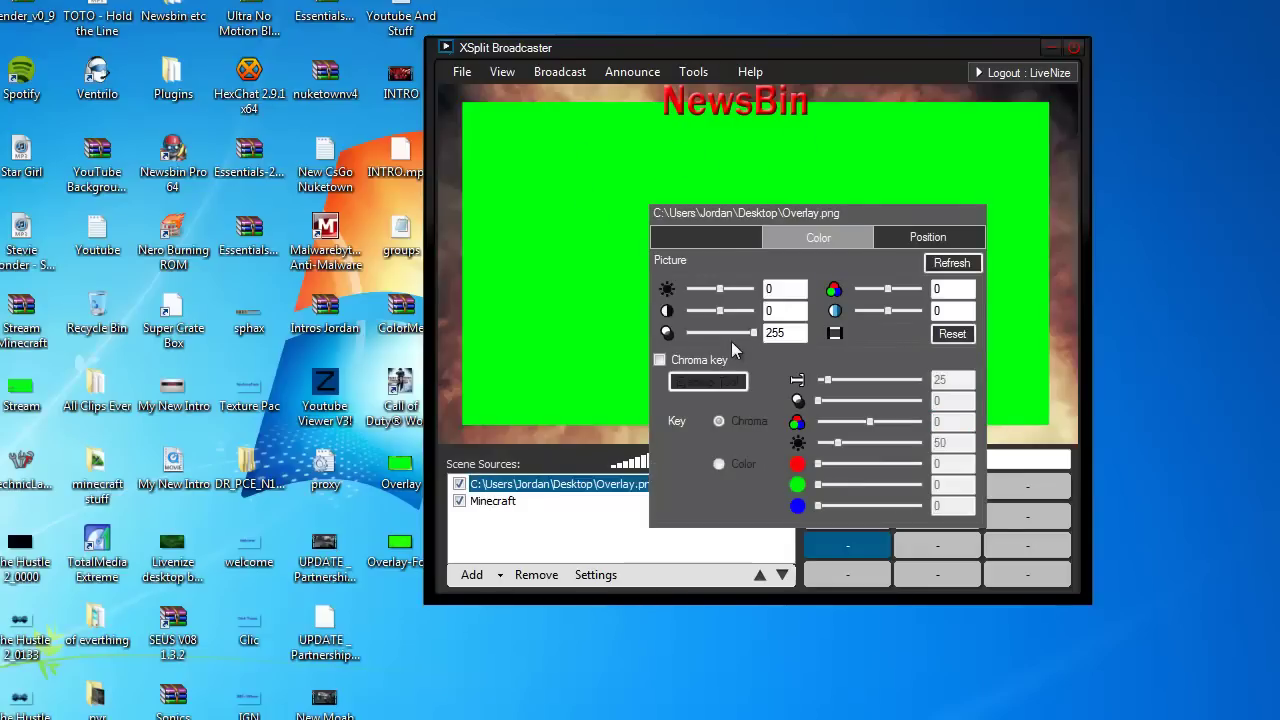
{"action": "left_click", "coordinate": [686, 360]}
{"action": "mouse_move", "coordinate": [867, 383]}
{"action": "left_mouse_down"}
{"action": "mouse_move", "coordinate": [876, 371]}
{"action": "mouse_move", "coordinate": [853, 374]}
{"action": "left_mouse_up"}
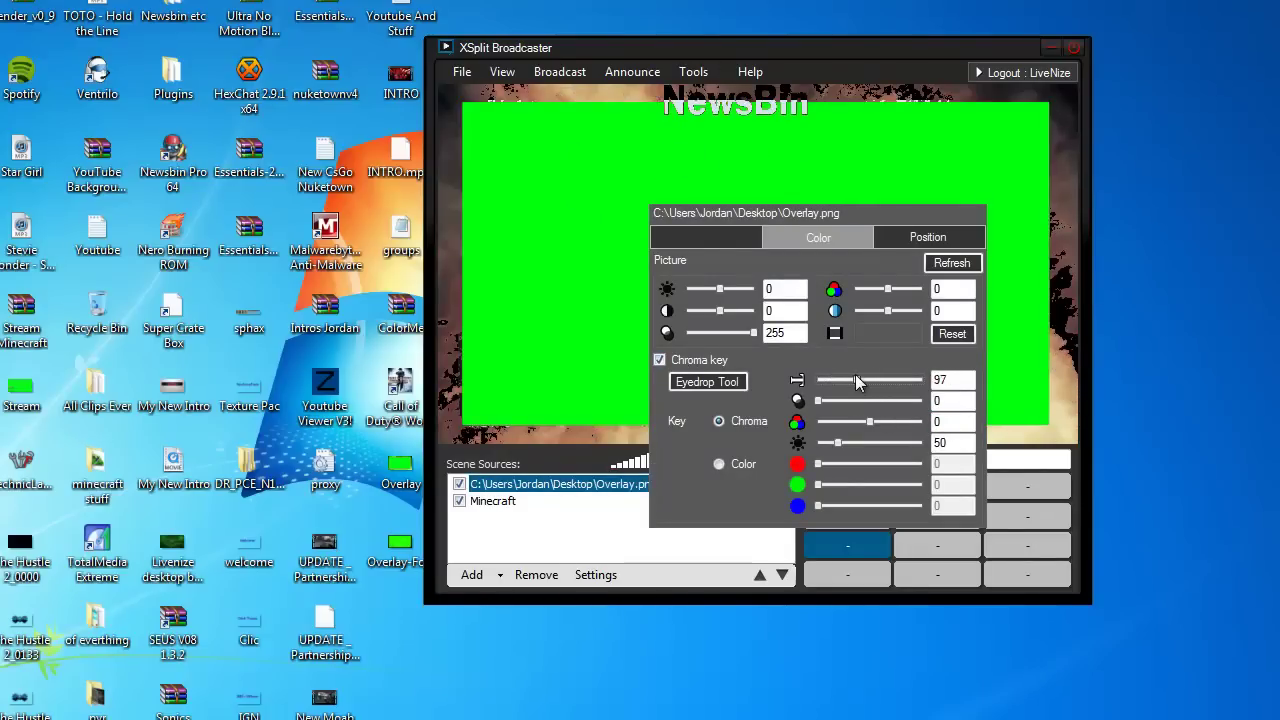
{"action": "left_click_drag", "start_coordinate": [867, 424], "coordinate": [740, 436]}
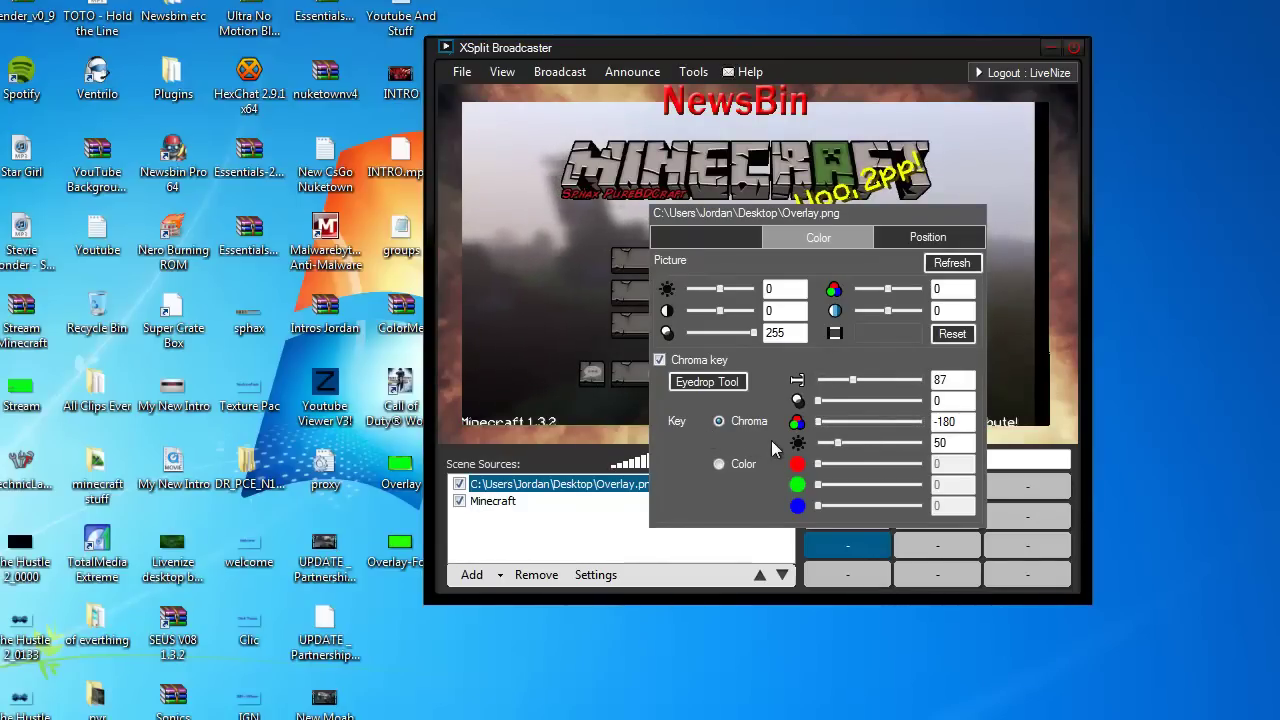
{"action": "left_click_drag", "start_coordinate": [838, 443], "coordinate": [807, 452]}
{"action": "left_click", "coordinate": [630, 425]}
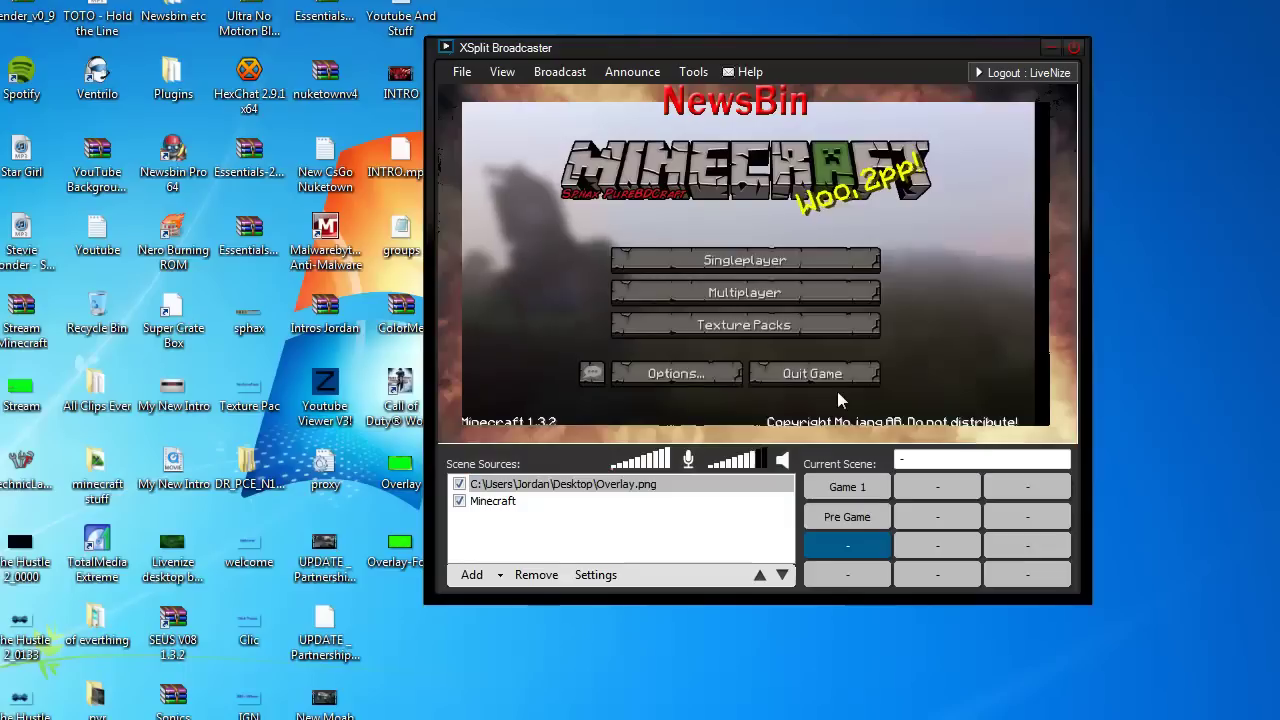
Step: List Minecraft above Overlay.png, then shrink its capture and align it with the border's upper-left inner corner
{"action": "left_click_drag", "start_coordinate": [628, 484], "coordinate": [612, 506]}
{"action": "left_click_drag", "start_coordinate": [561, 338], "coordinate": [583, 348]}
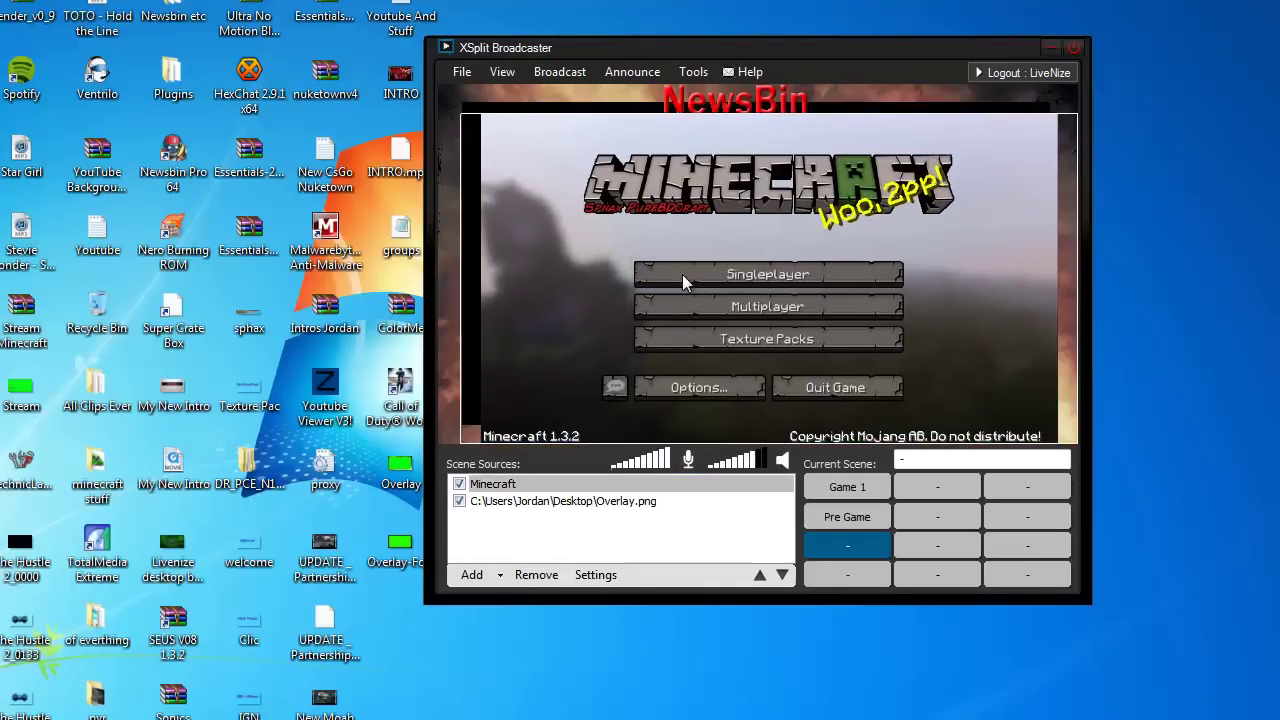
{"action": "left_click_drag", "start_coordinate": [469, 117], "coordinate": [524, 119]}
{"action": "left_click_drag", "start_coordinate": [658, 216], "coordinate": [604, 218]}
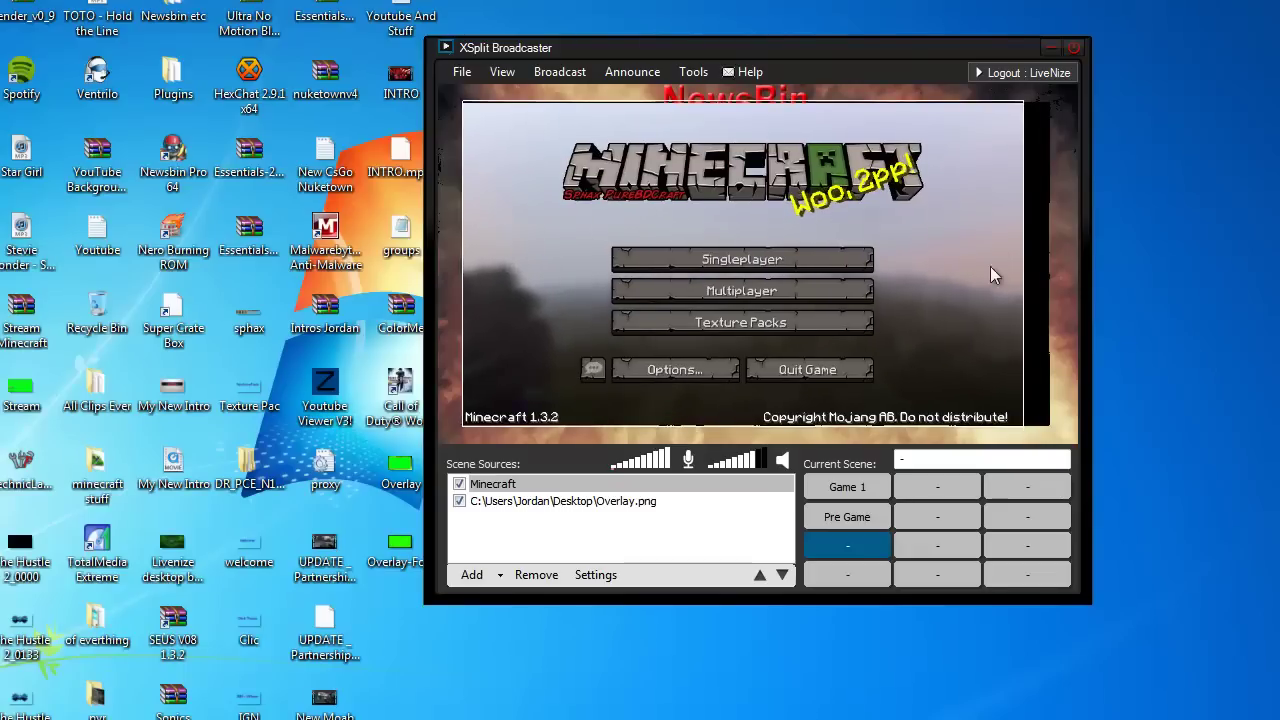
Step: Widen the Minecraft capture past both side edges of the border's opening, extend it upward and shift it slightly down
{"action": "left_click_drag", "start_coordinate": [1022, 260], "coordinate": [1063, 263]}
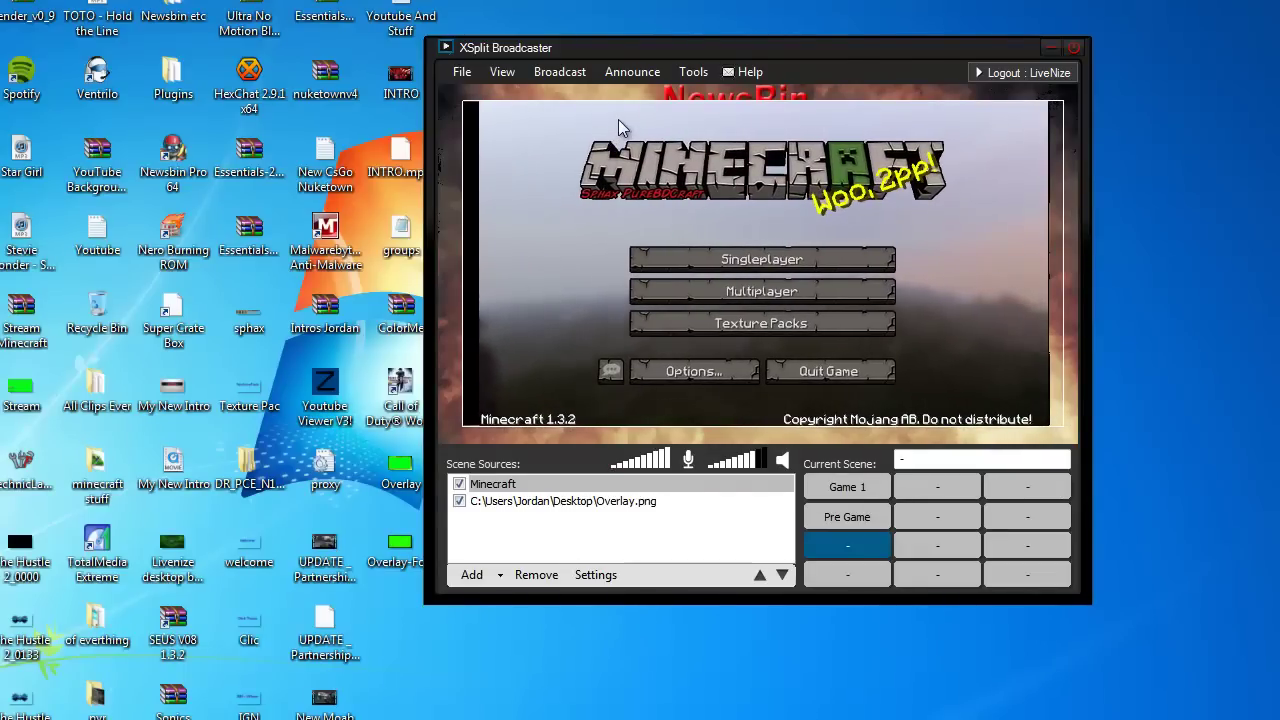
{"action": "left_click_drag", "start_coordinate": [463, 231], "coordinate": [436, 235]}
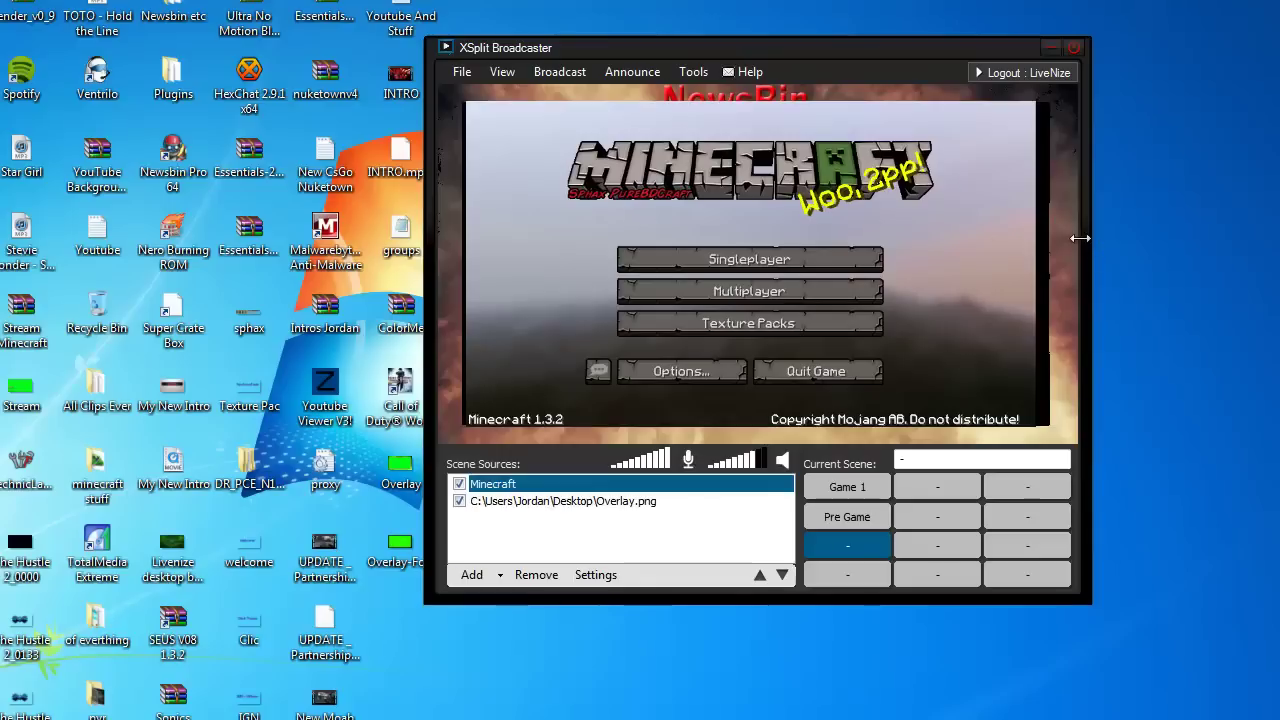
{"action": "left_click_drag", "start_coordinate": [870, 101], "coordinate": [870, 92]}
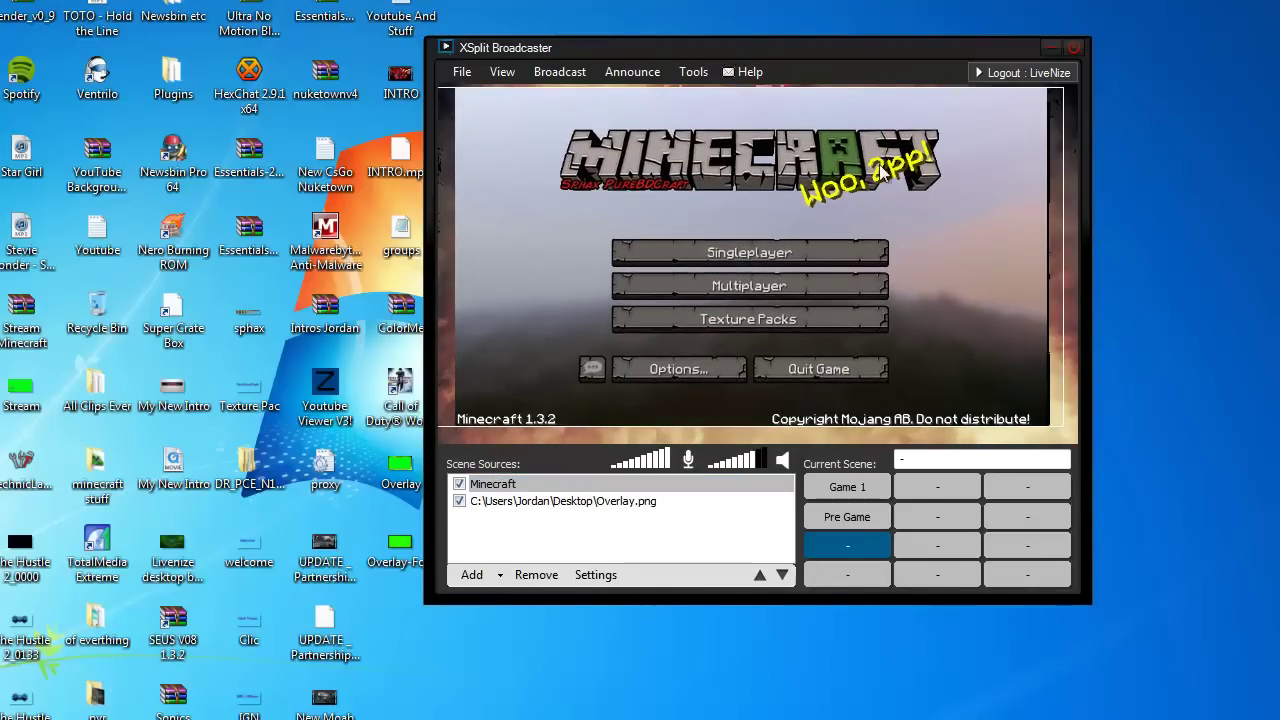
{"action": "left_click_drag", "start_coordinate": [881, 168], "coordinate": [883, 174]}
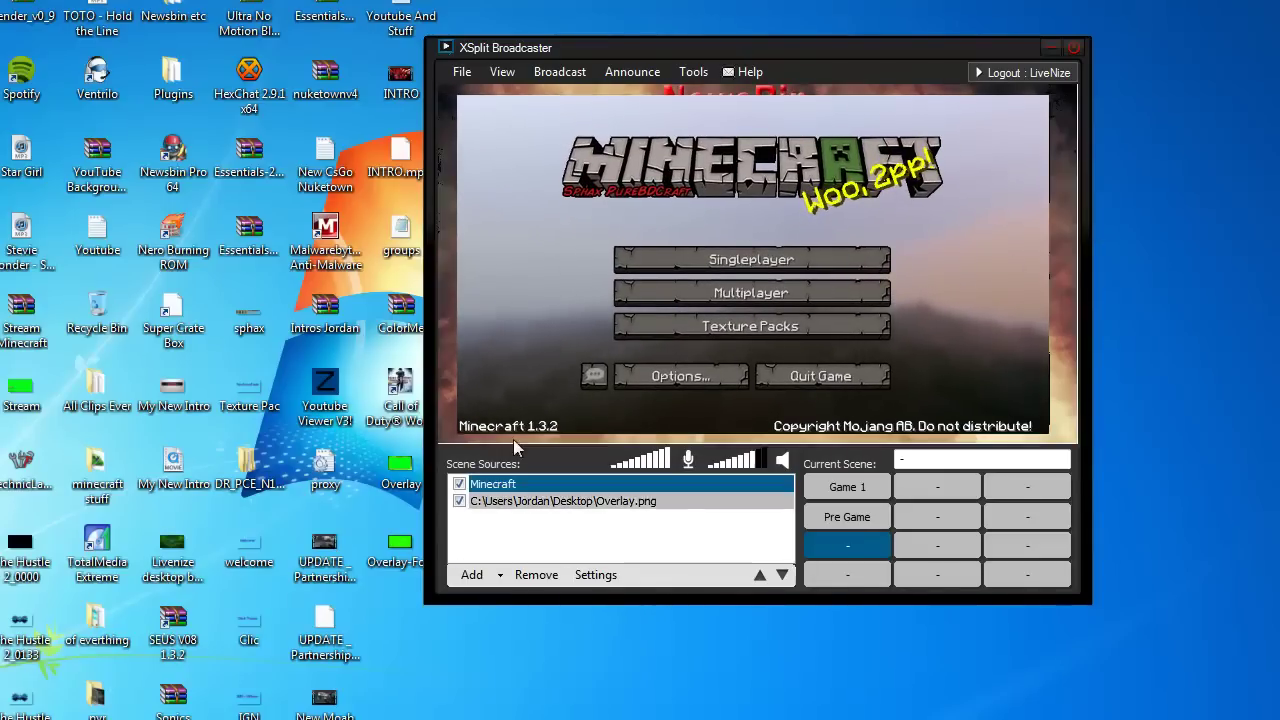
Step: Shrink the Minecraft capture to end at the border's lower inner edge and list Overlay.png above Minecraft
{"action": "left_click_drag", "start_coordinate": [534, 484], "coordinate": [543, 526]}
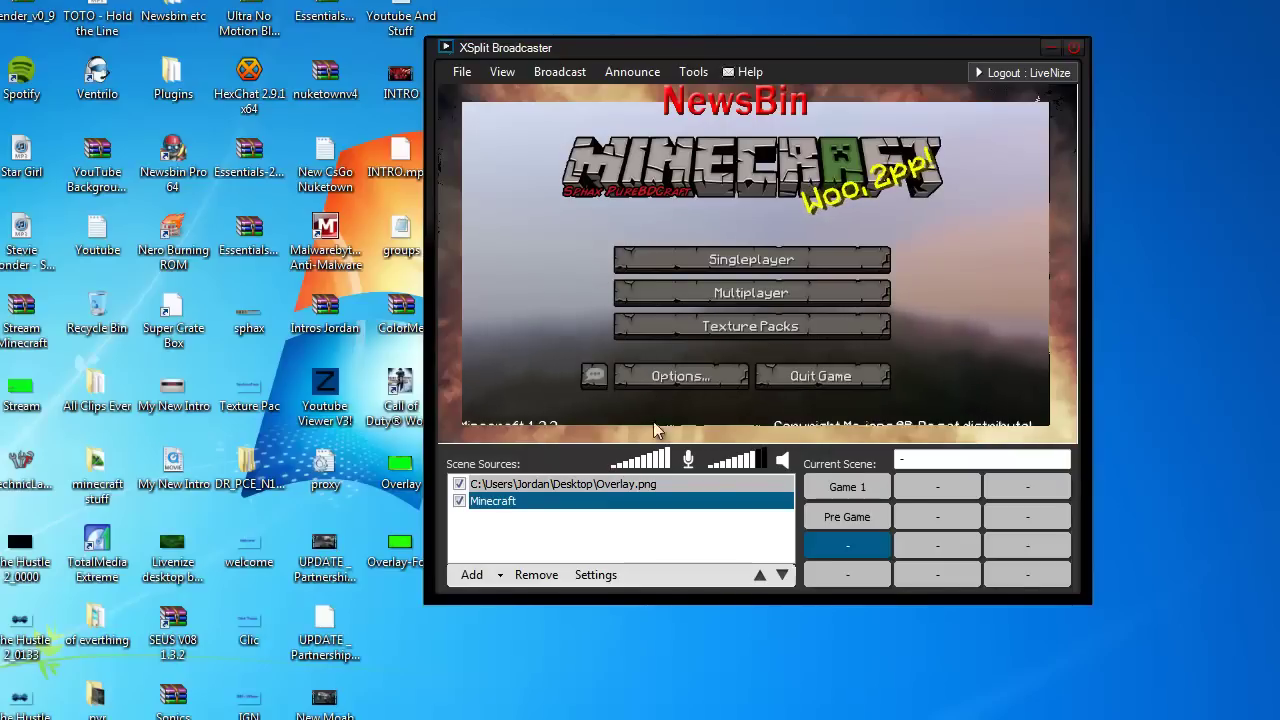
{"action": "left_click_drag", "start_coordinate": [560, 484], "coordinate": [565, 515]}
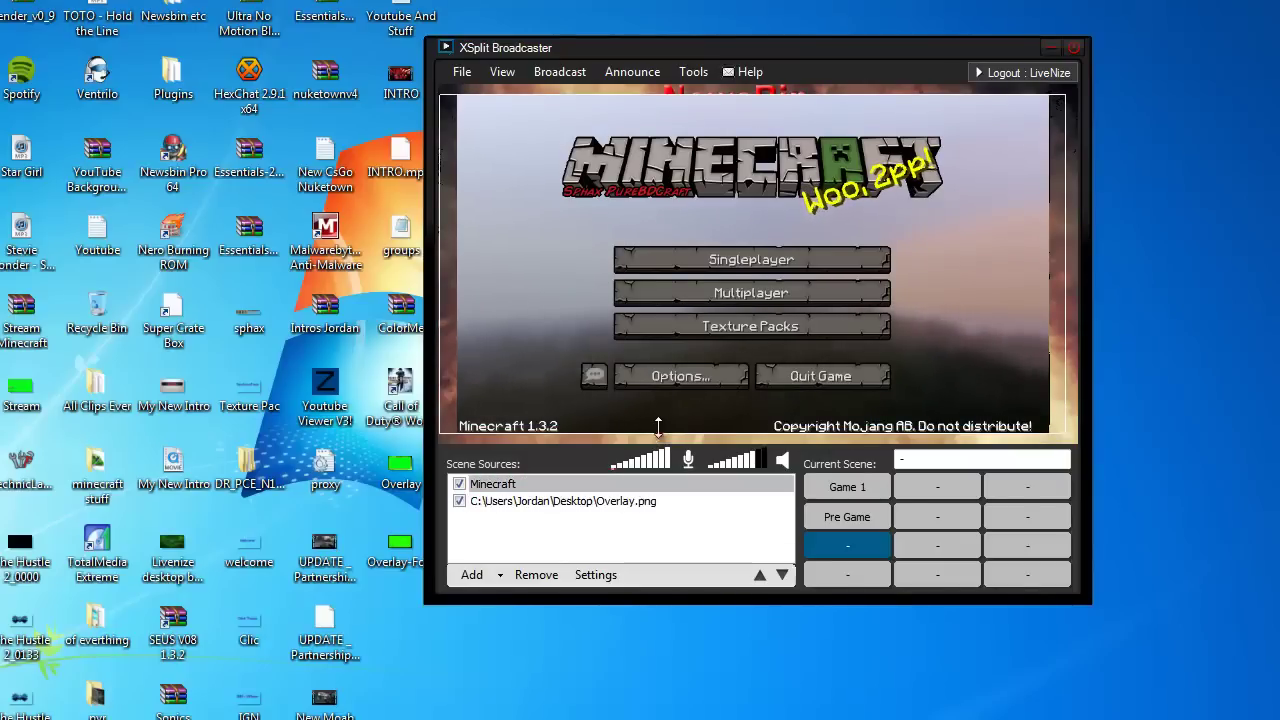
{"action": "left_click_drag", "start_coordinate": [635, 484], "coordinate": [637, 515]}
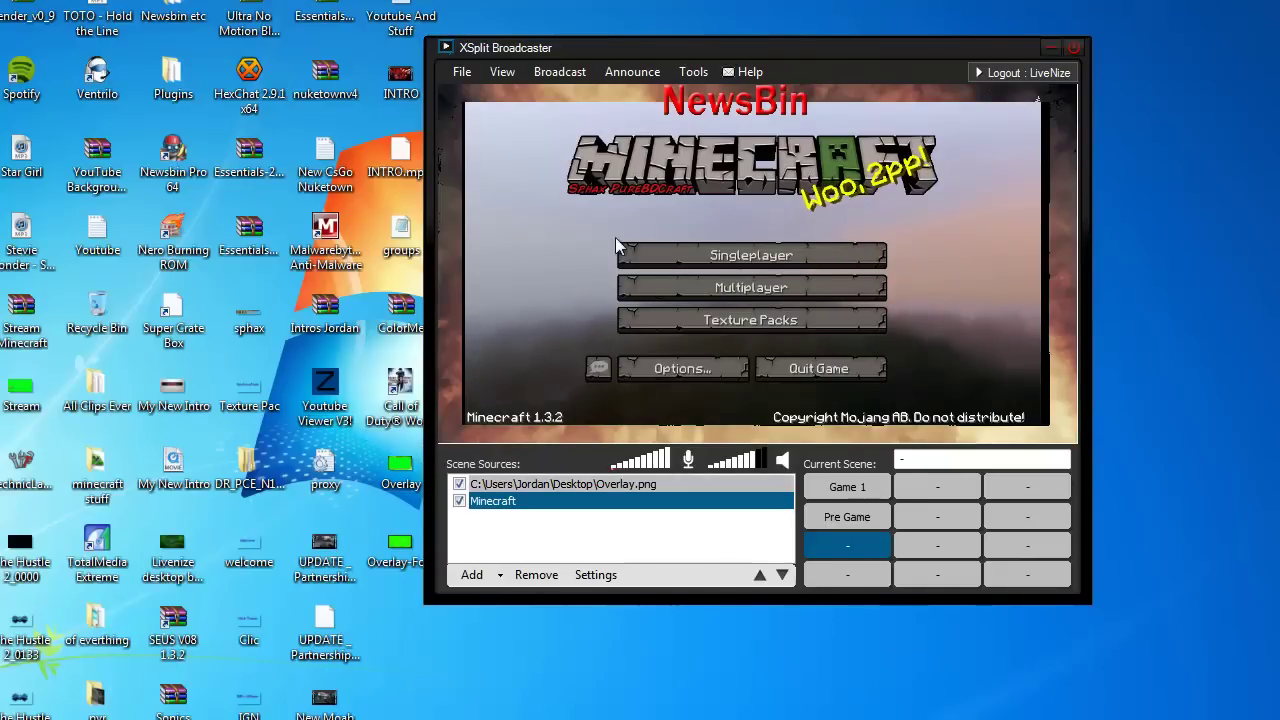
{"action": "left_click", "coordinate": [504, 73]}
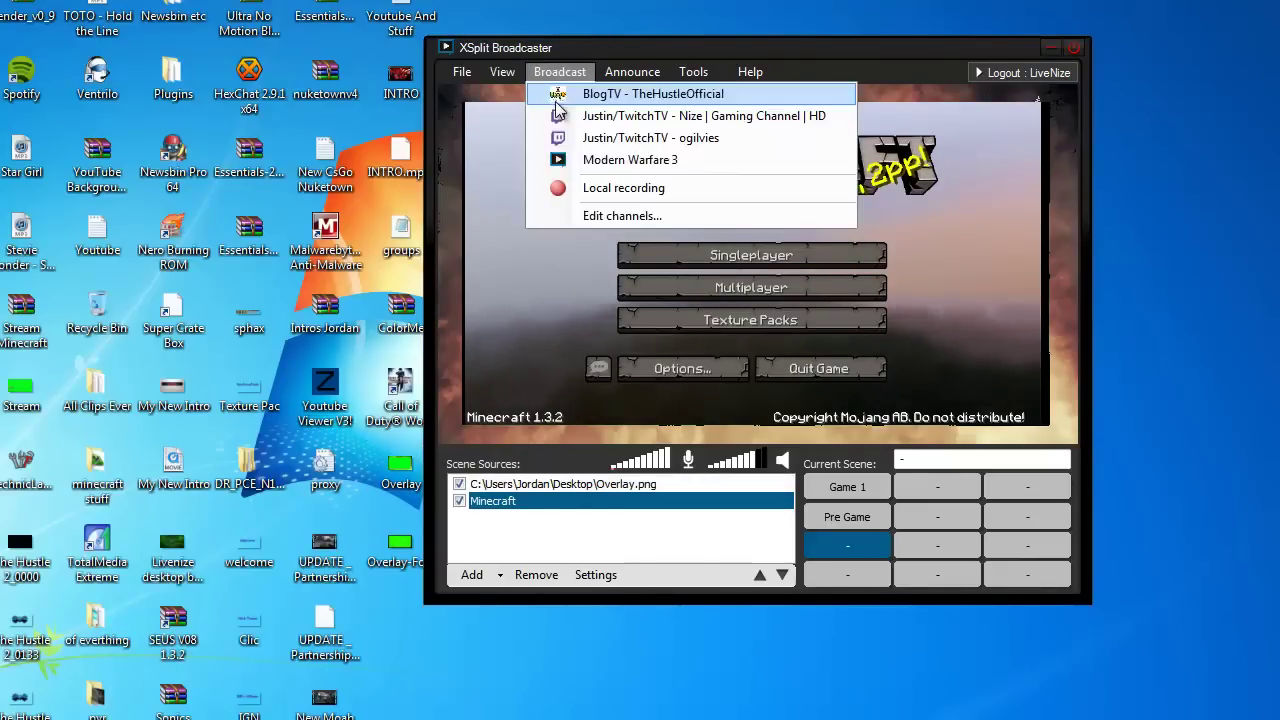
{"action": "left_click", "coordinate": [857, 267]}
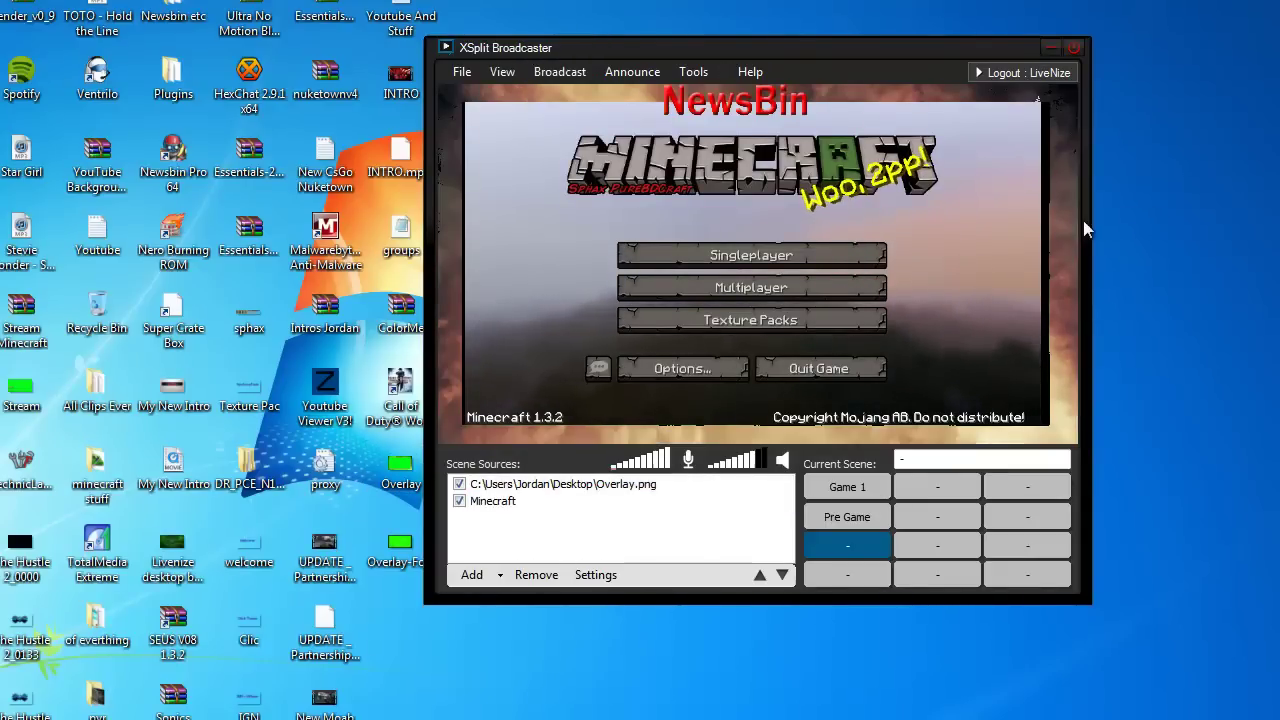